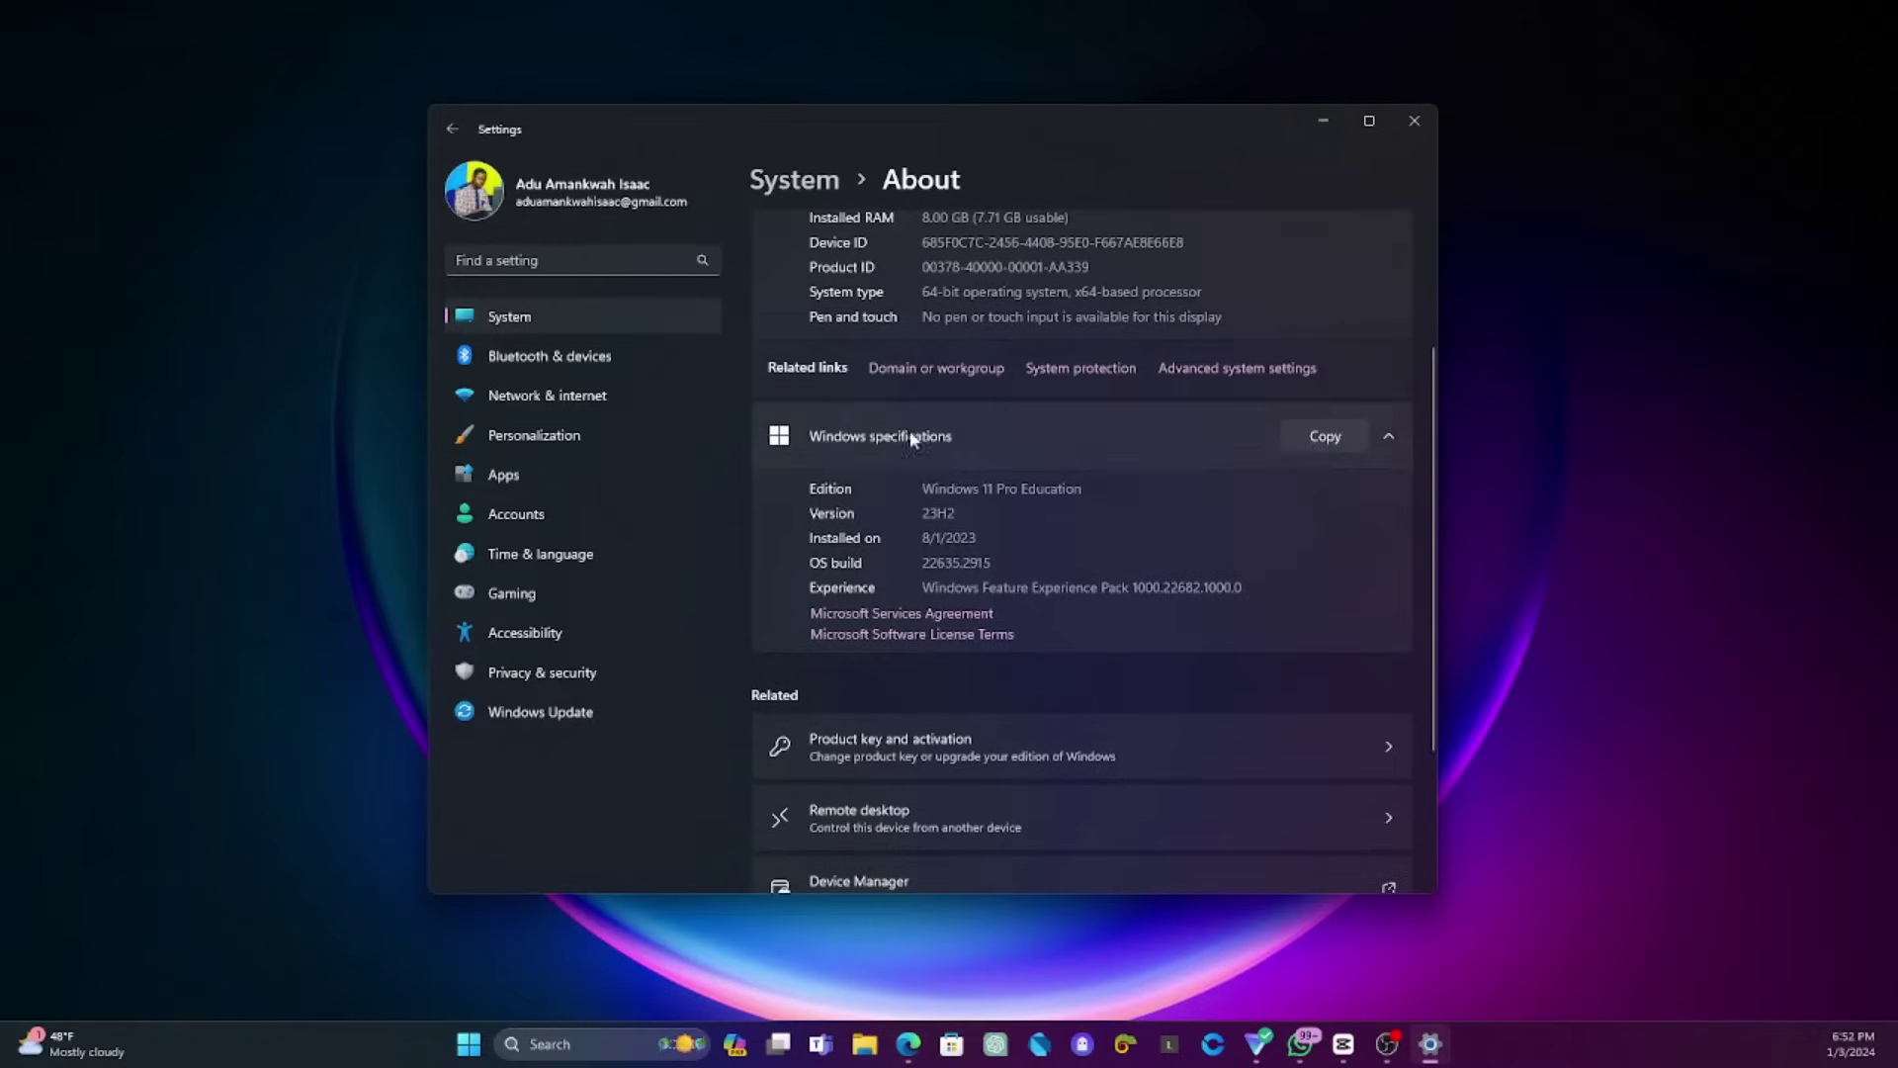
Check the Windows edition under Windows specifications on the About page and close Settings.
click(977, 433)
click(977, 439)
drag(927, 497, 1080, 500)
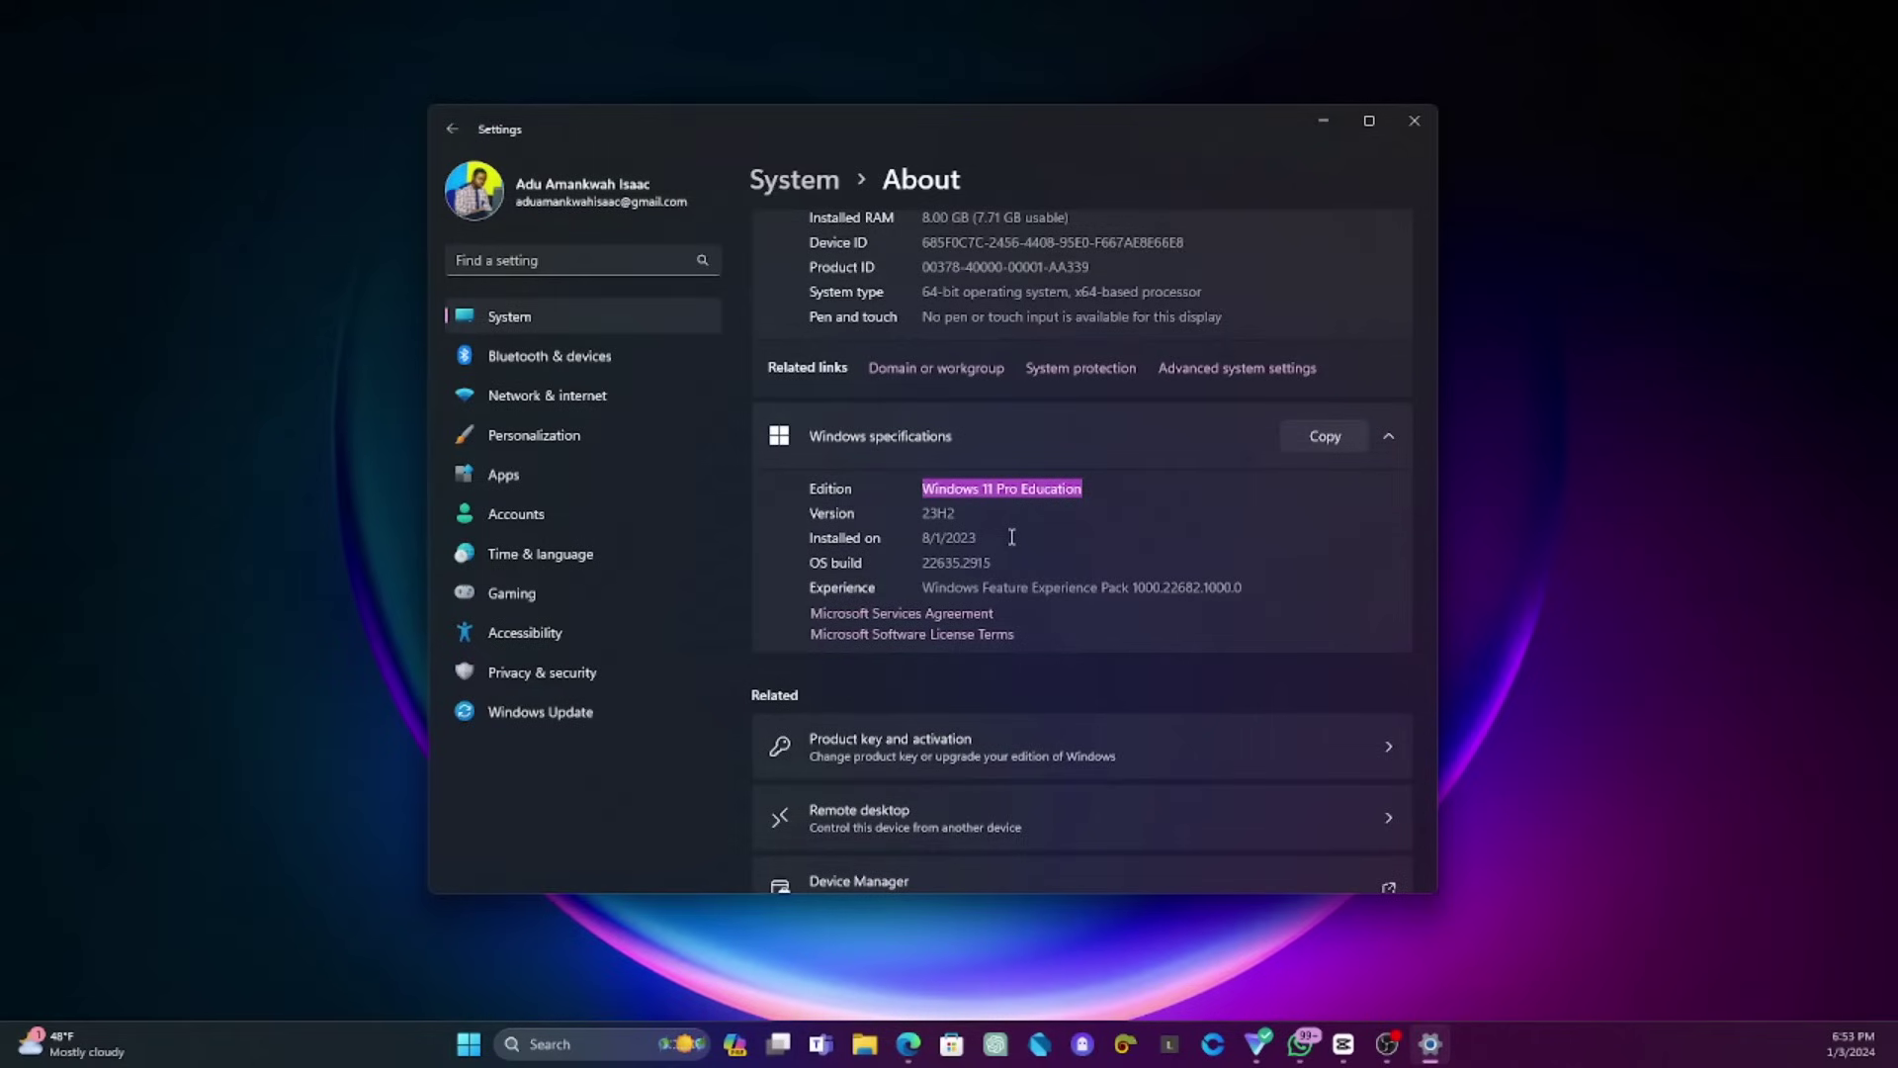
scroll(1011, 537, down, 3)
scroll(1186, 395, up, 3)
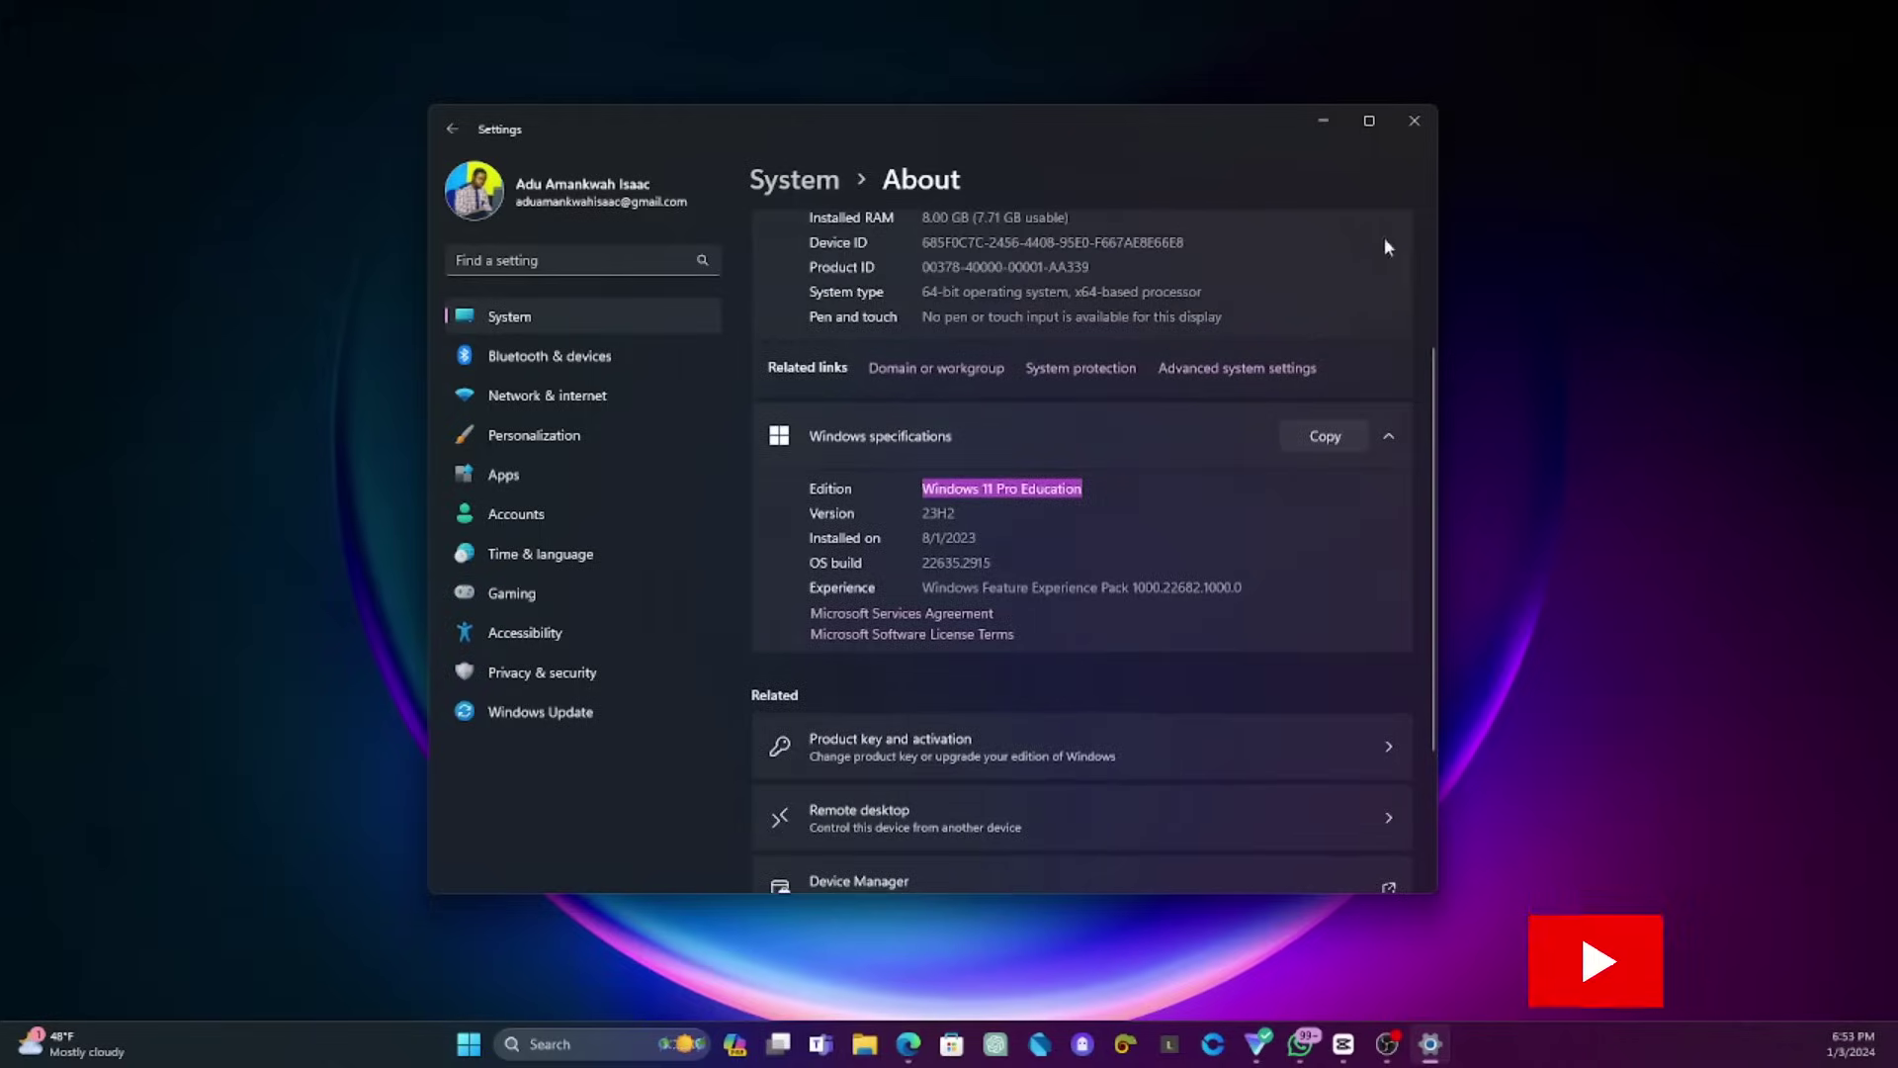
click(1414, 121)
Search for "Turn Windows features on or off", open the Windows Features dialog and place it mid-screen.
key(super)
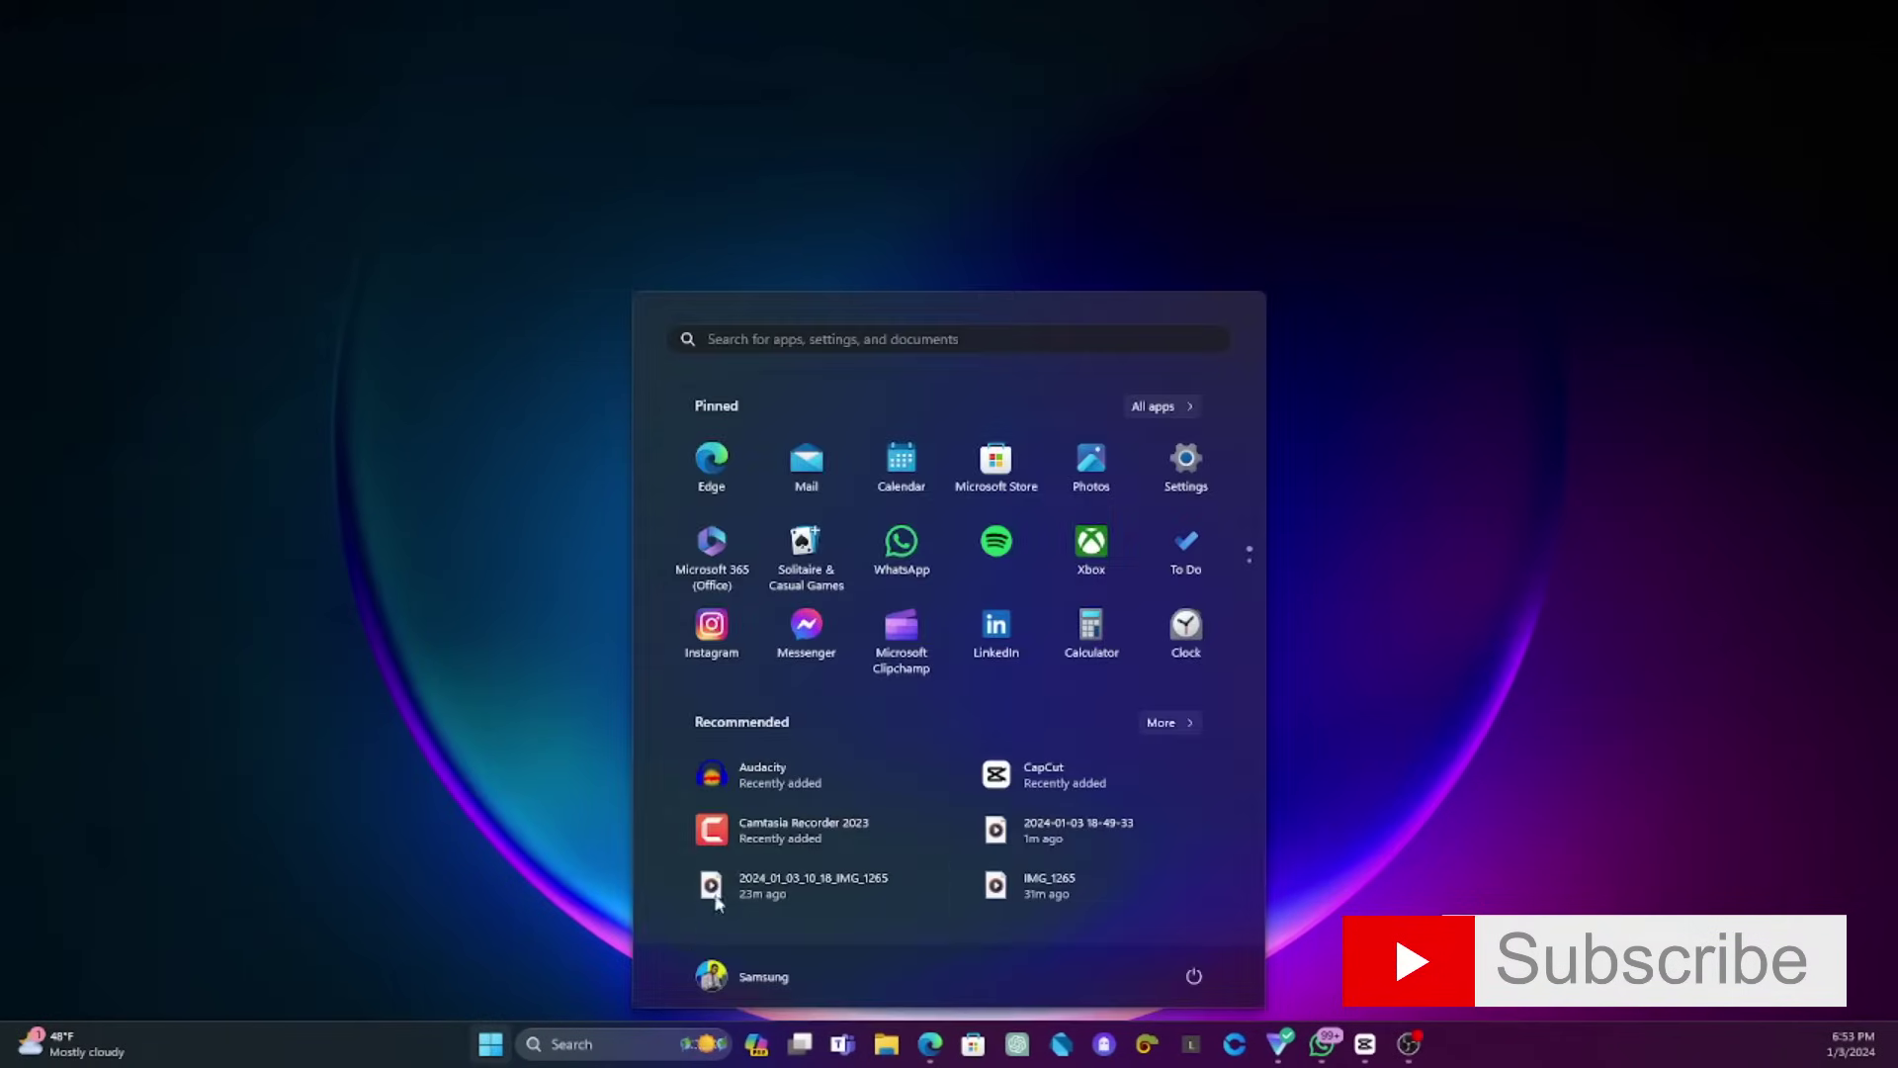
click(871, 342)
text(Tu)
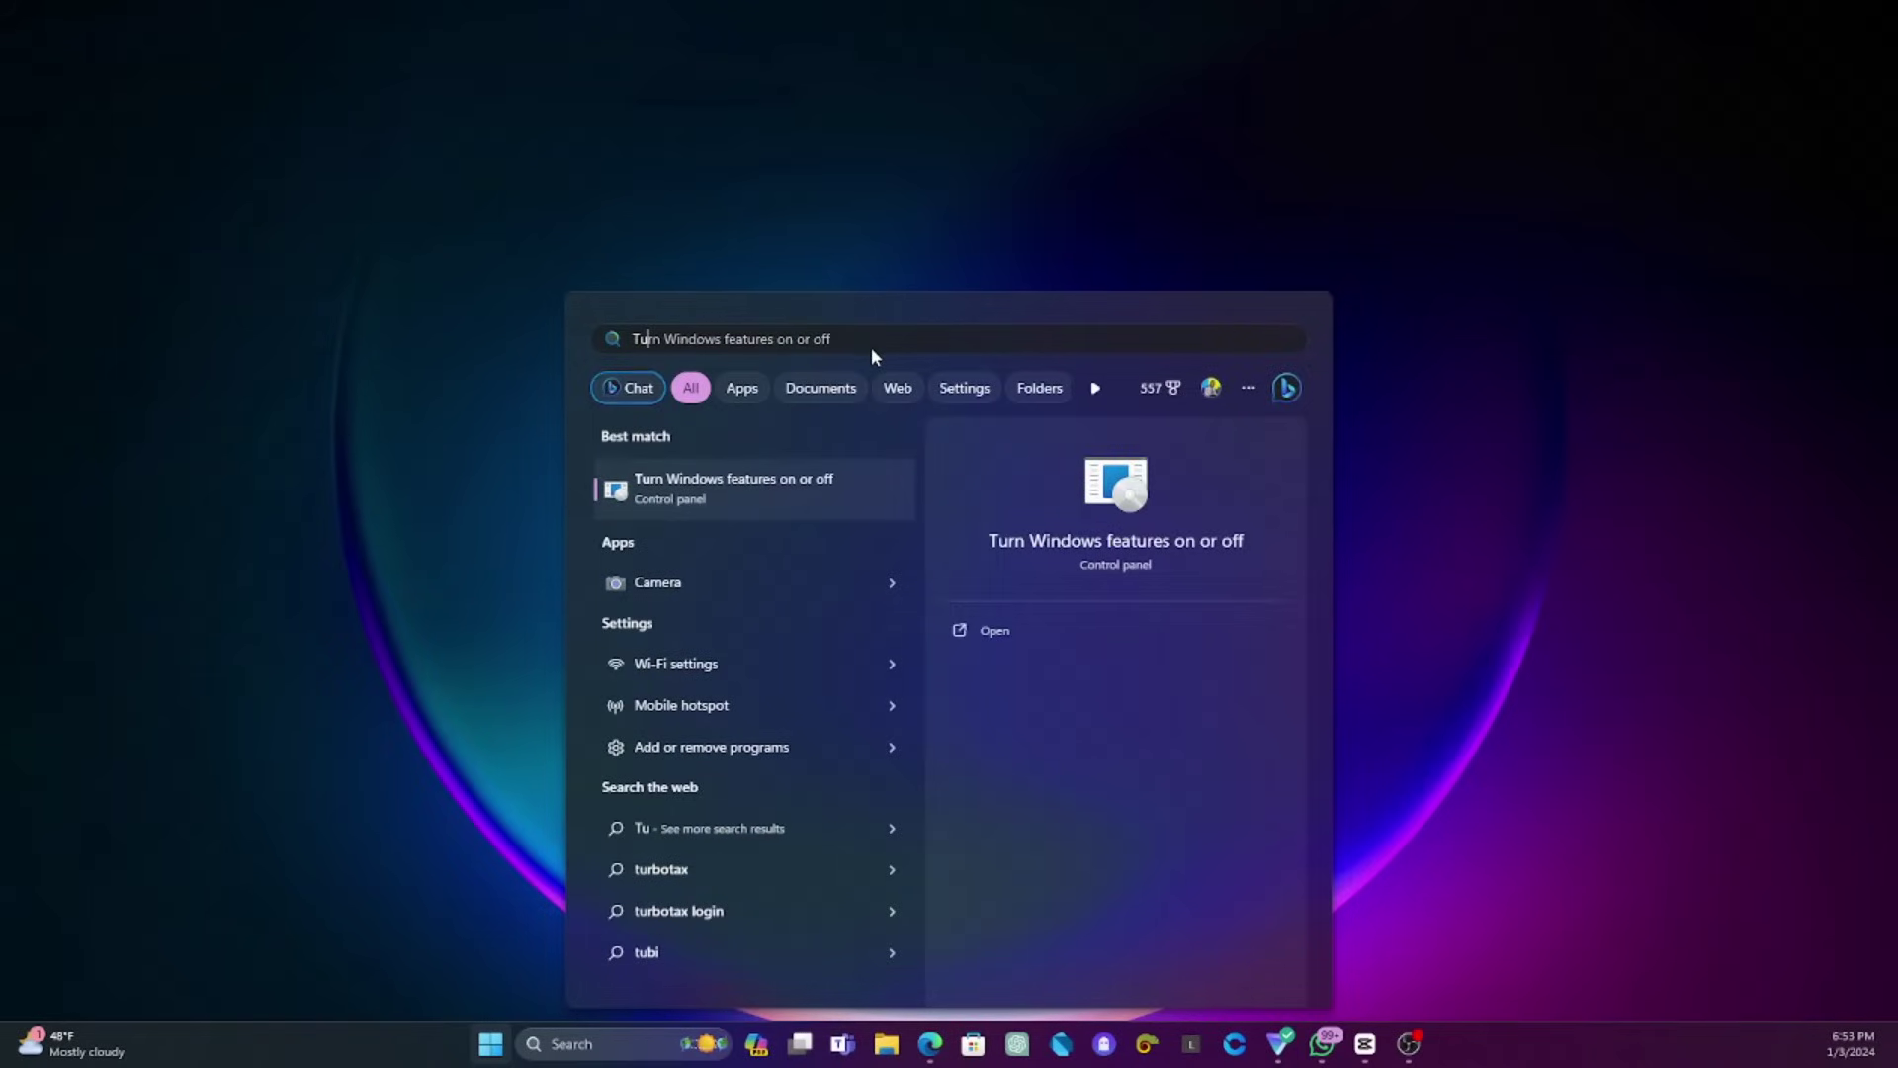
text(rn Wind)
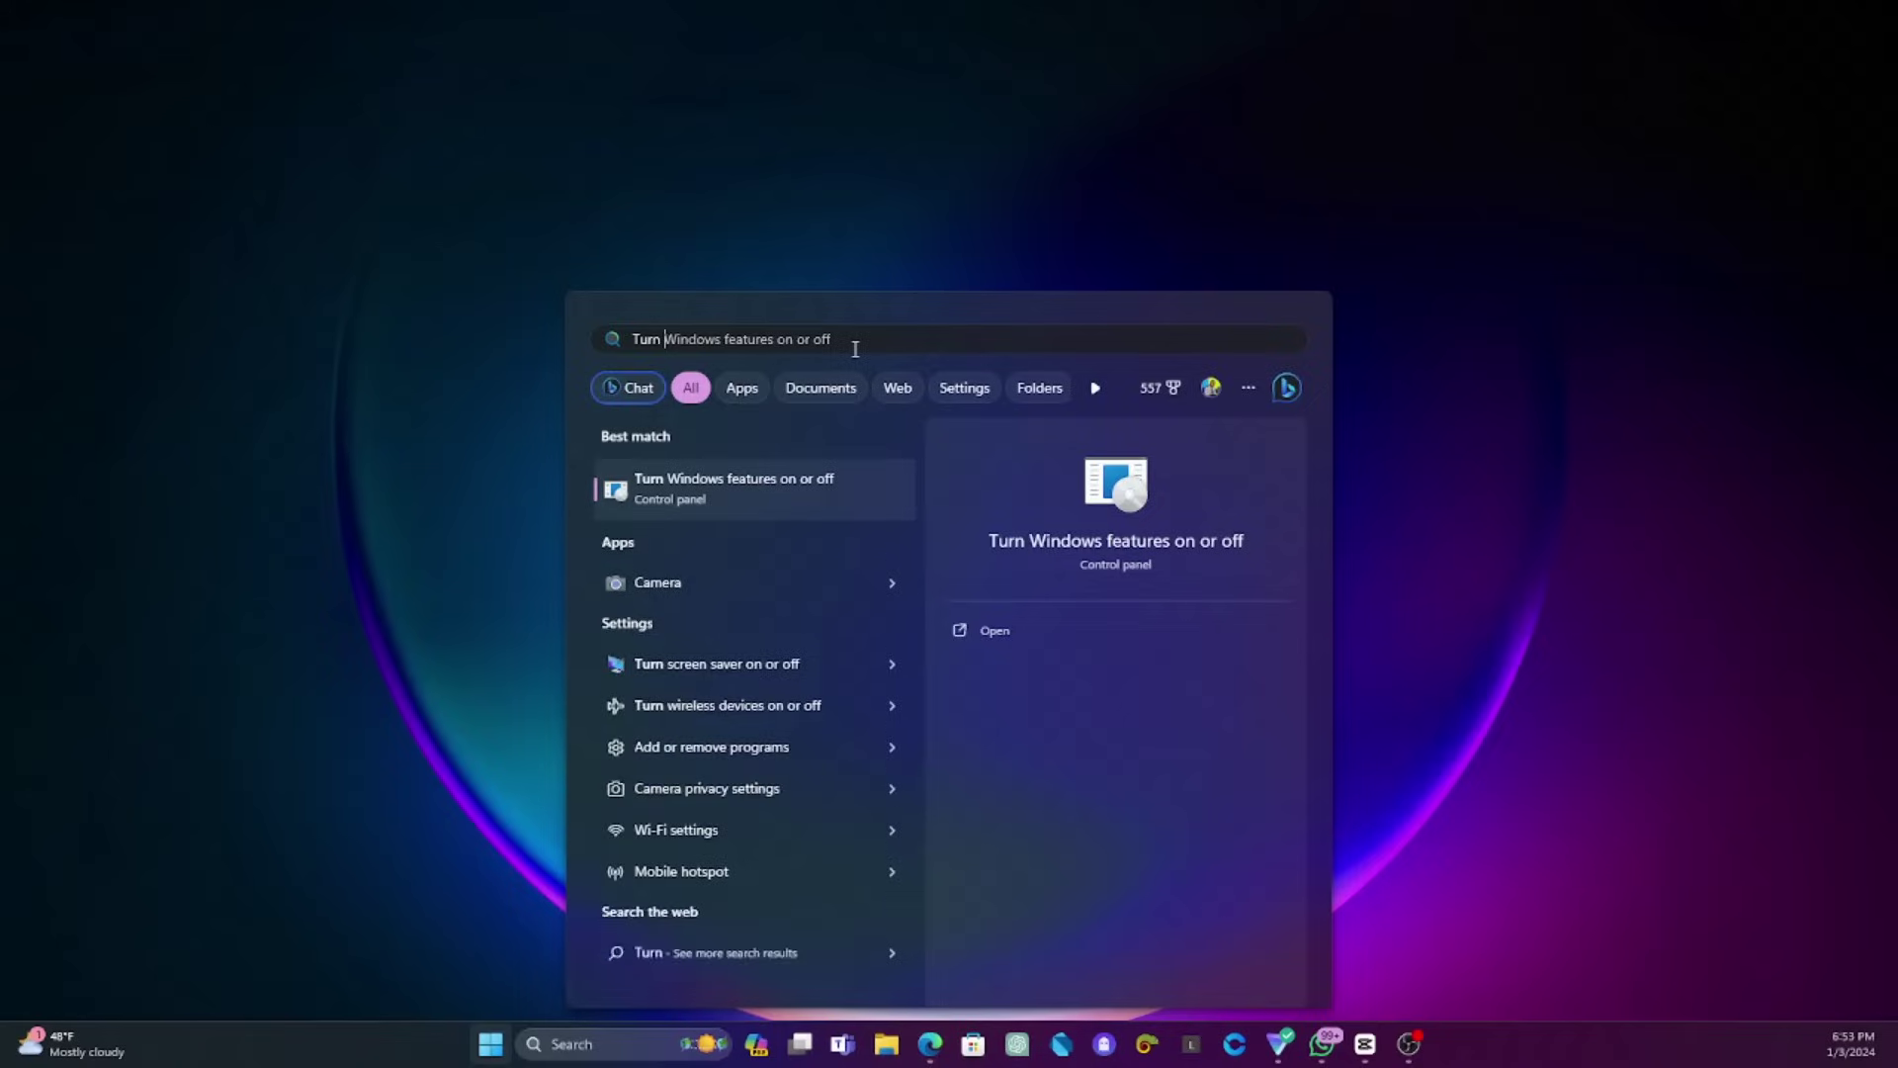
text(ows)
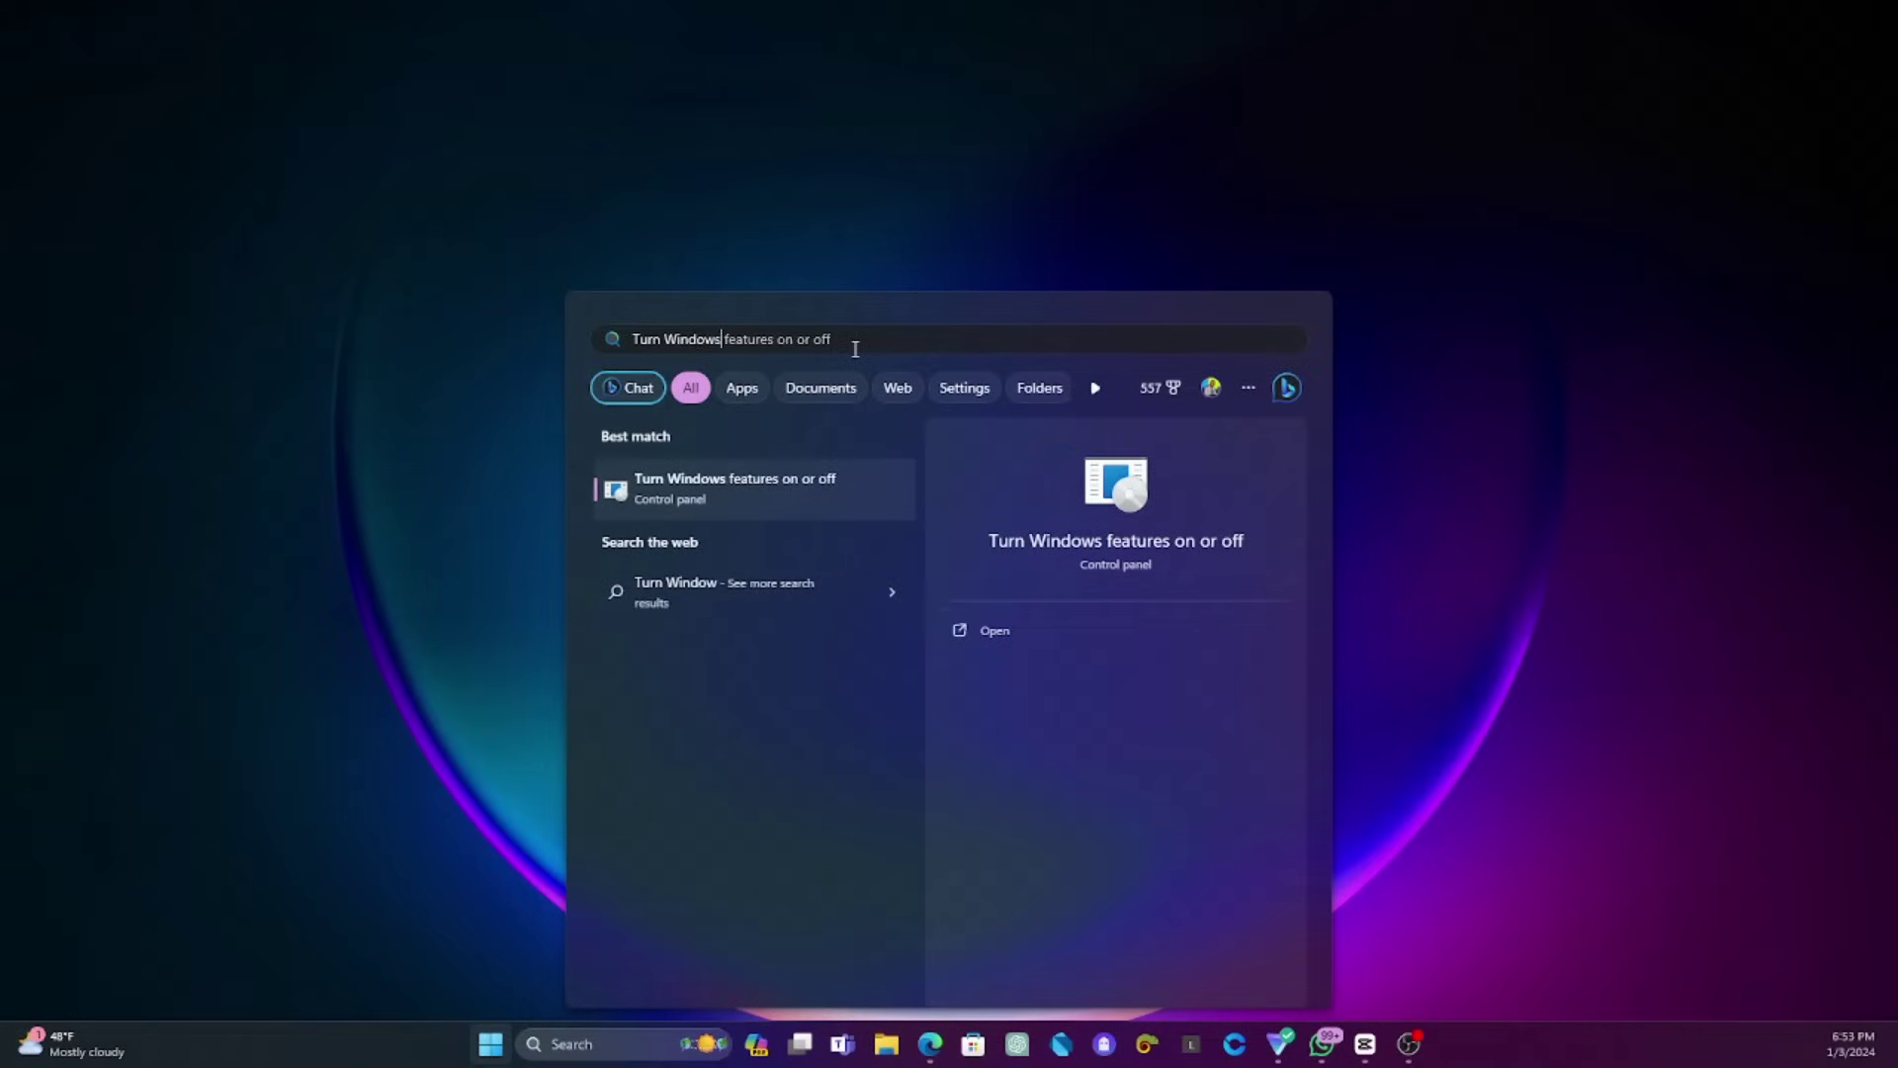
text( features)
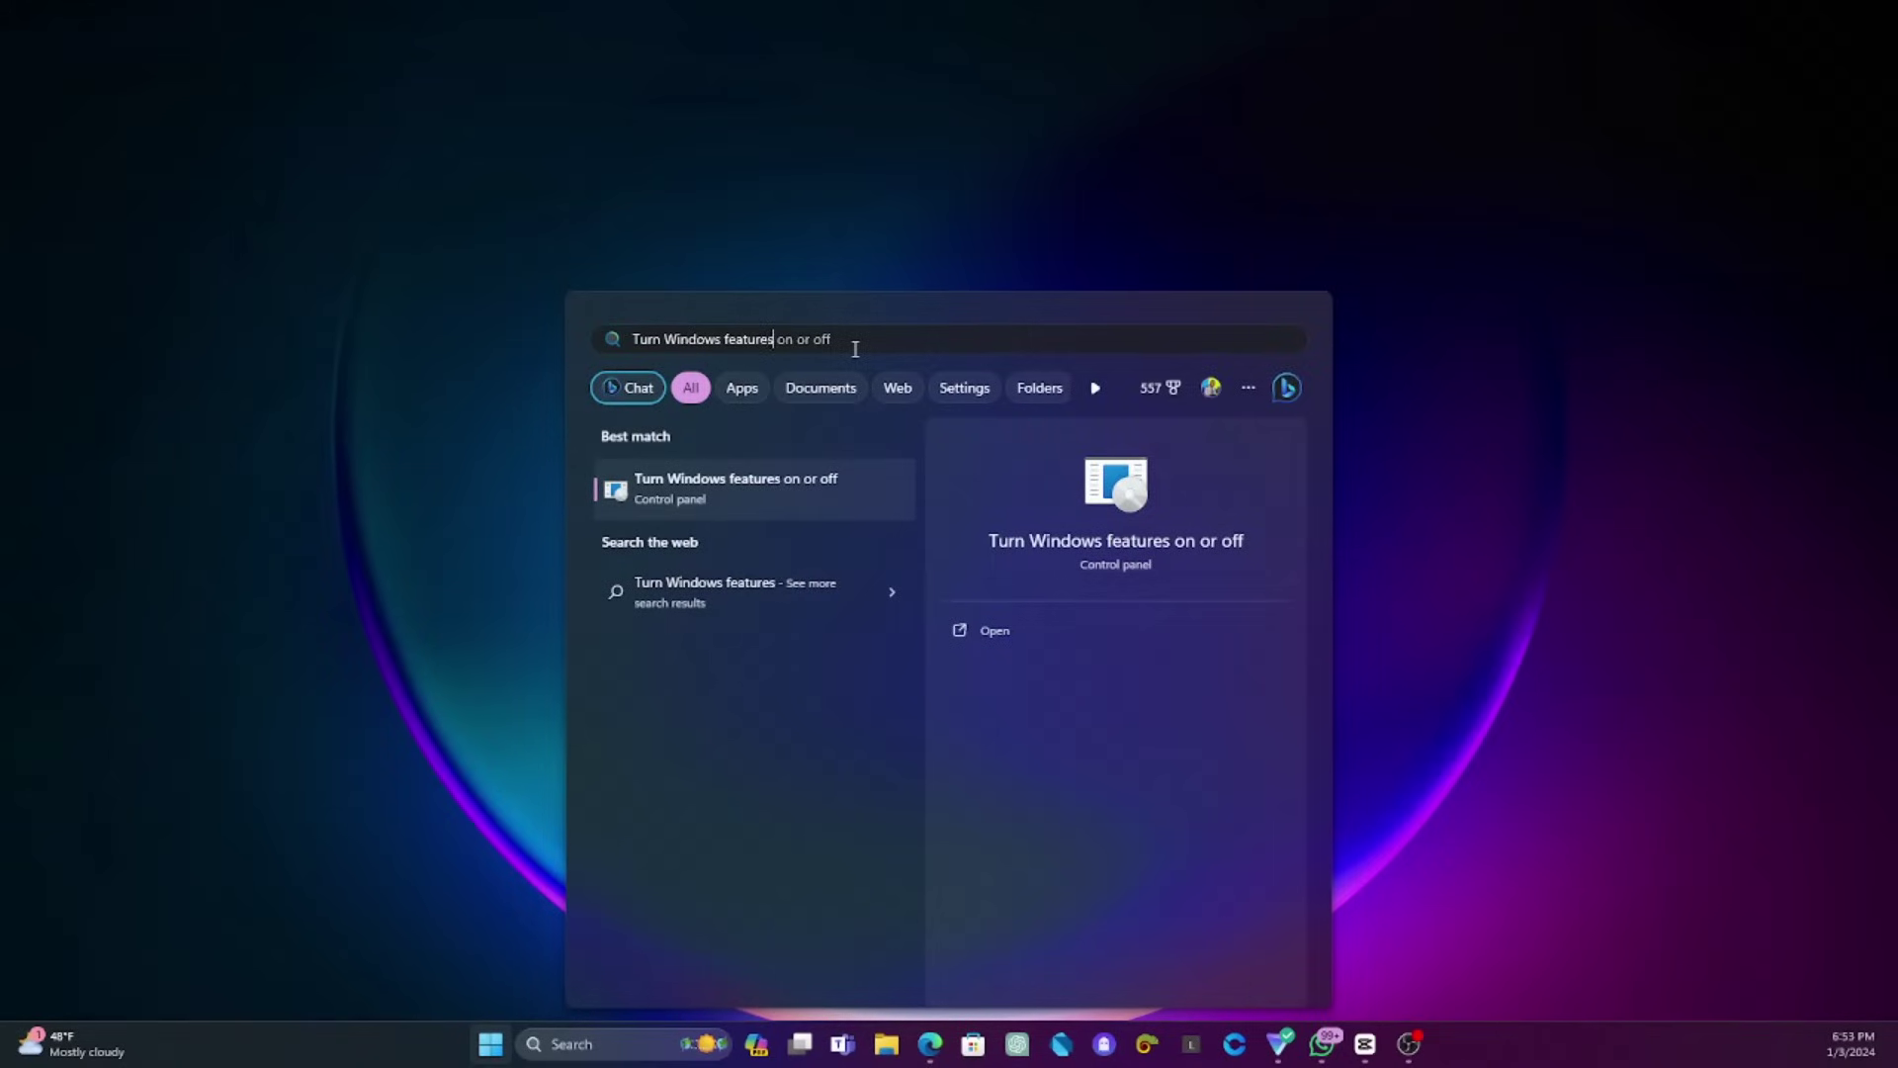
text( on or off)
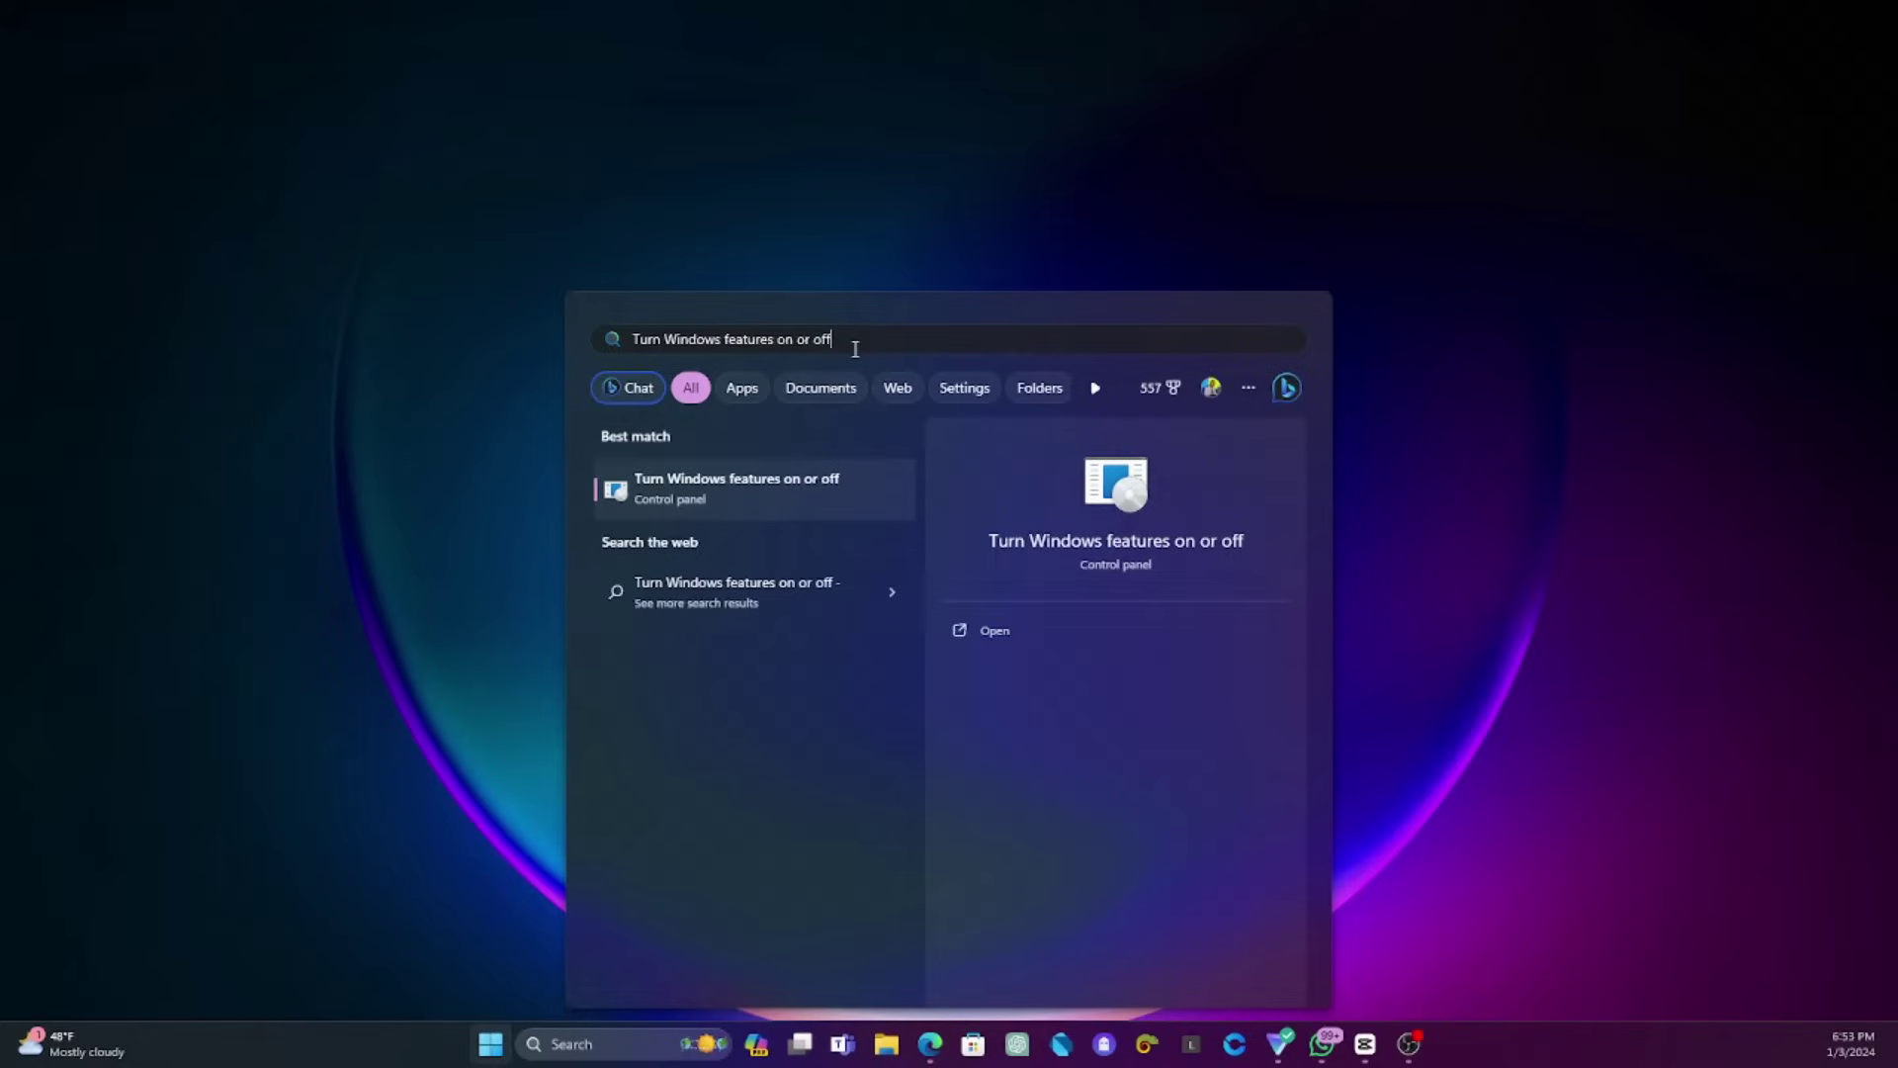
click(729, 480)
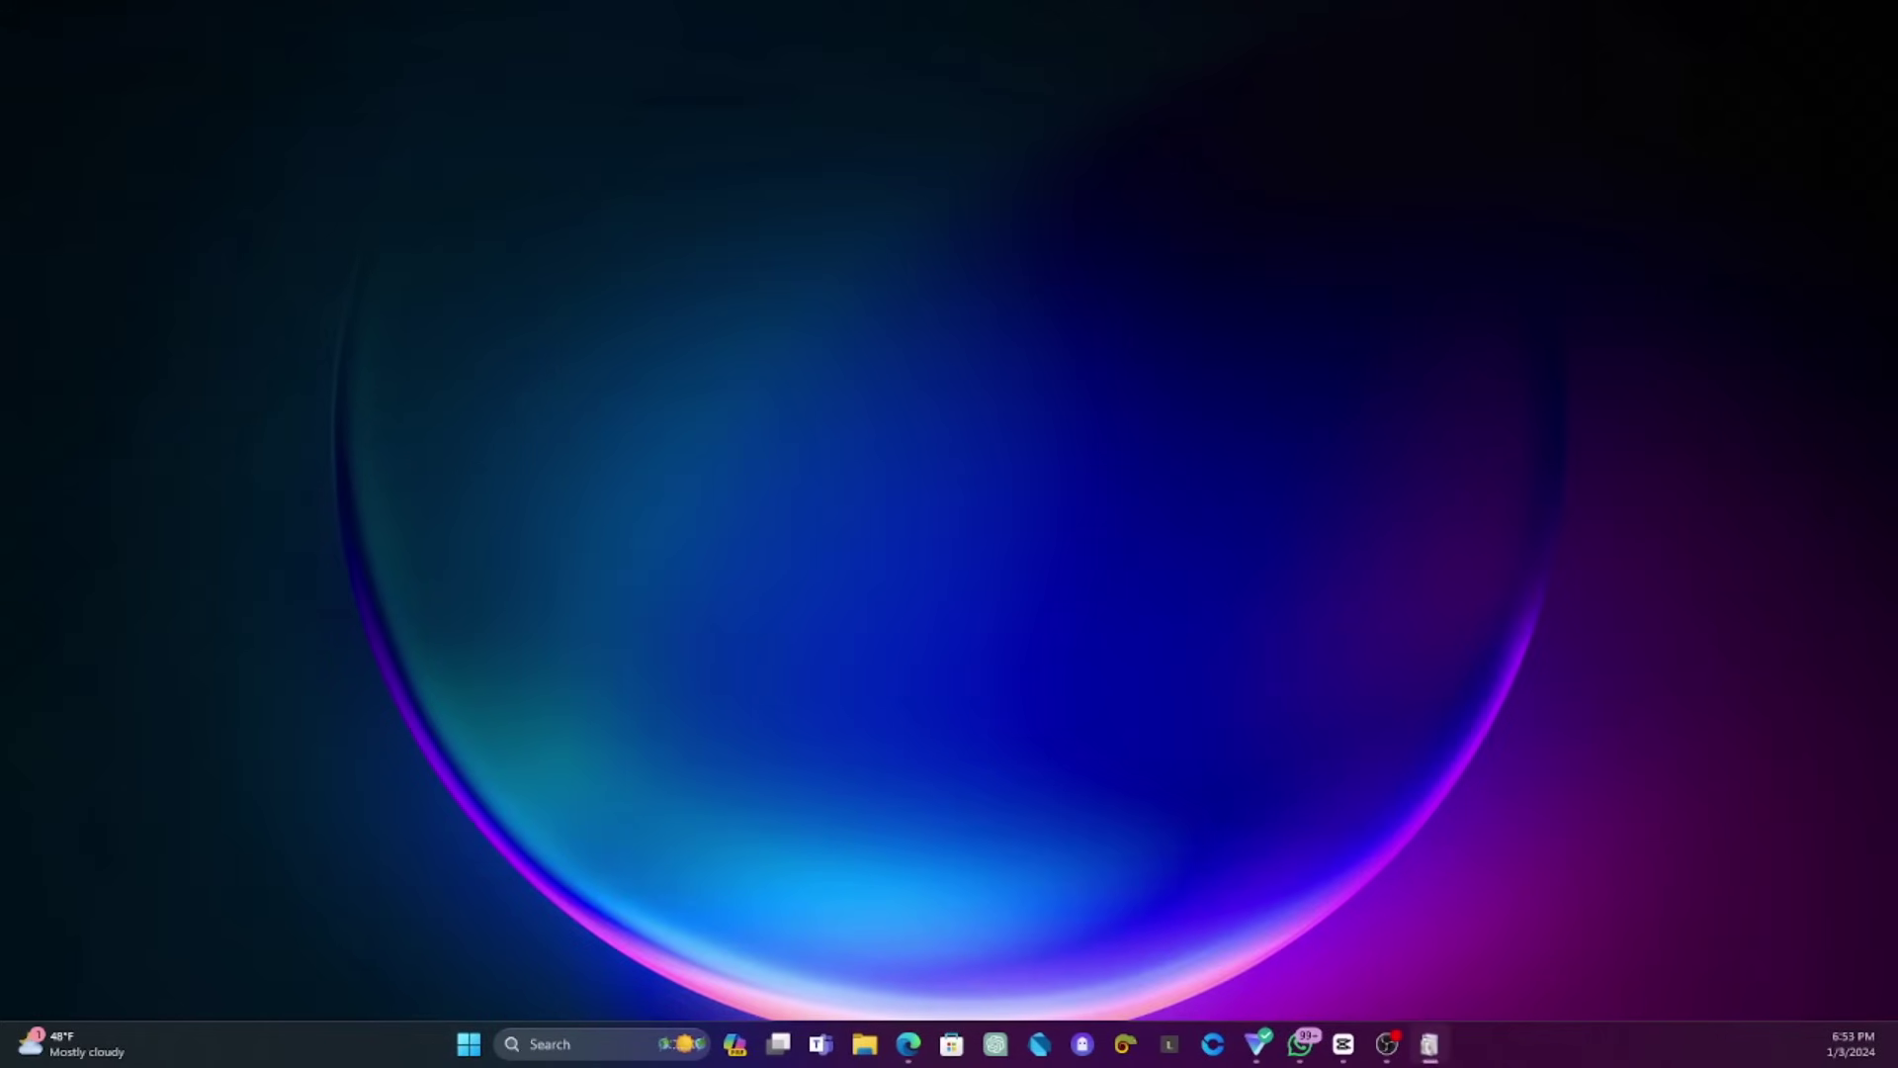
drag(1490, 356, 996, 305)
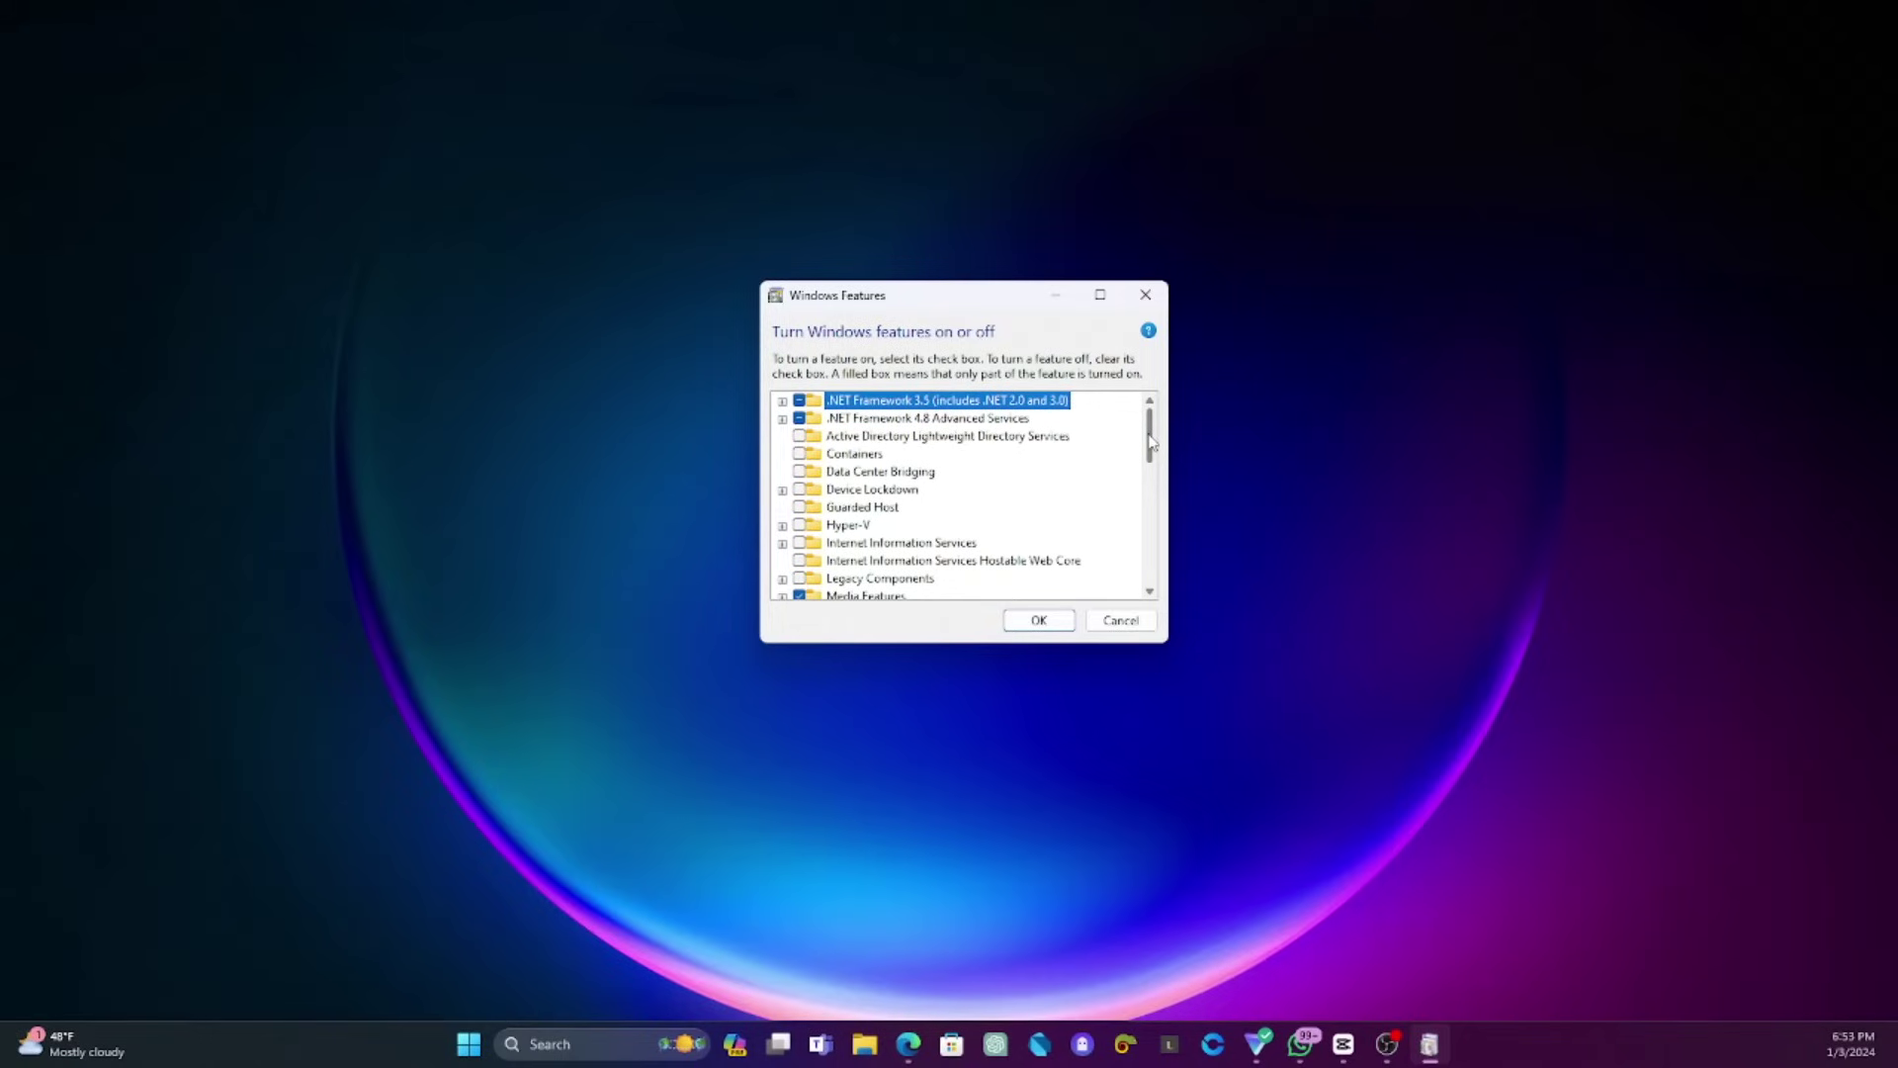
Find Windows Sandbox in the feature list and make sure it is enabled.
drag(1151, 443, 1149, 563)
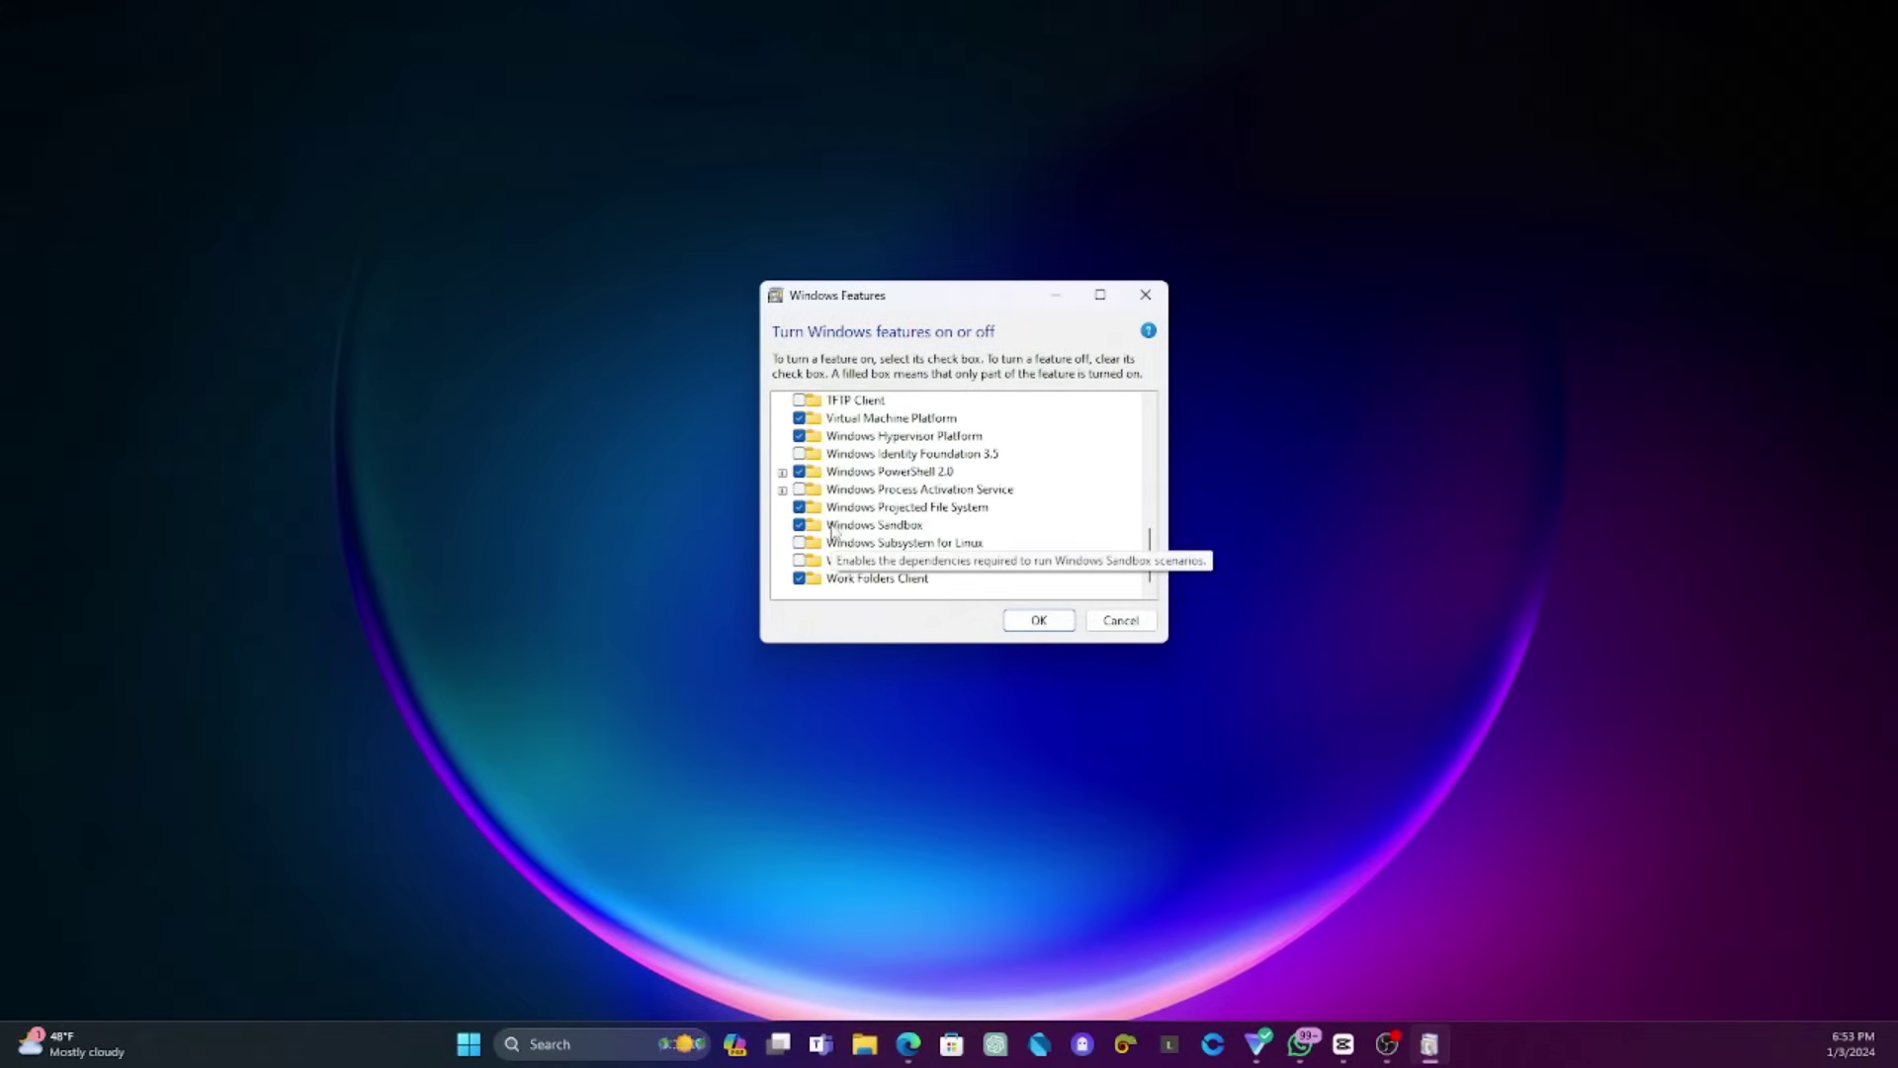
click(801, 526)
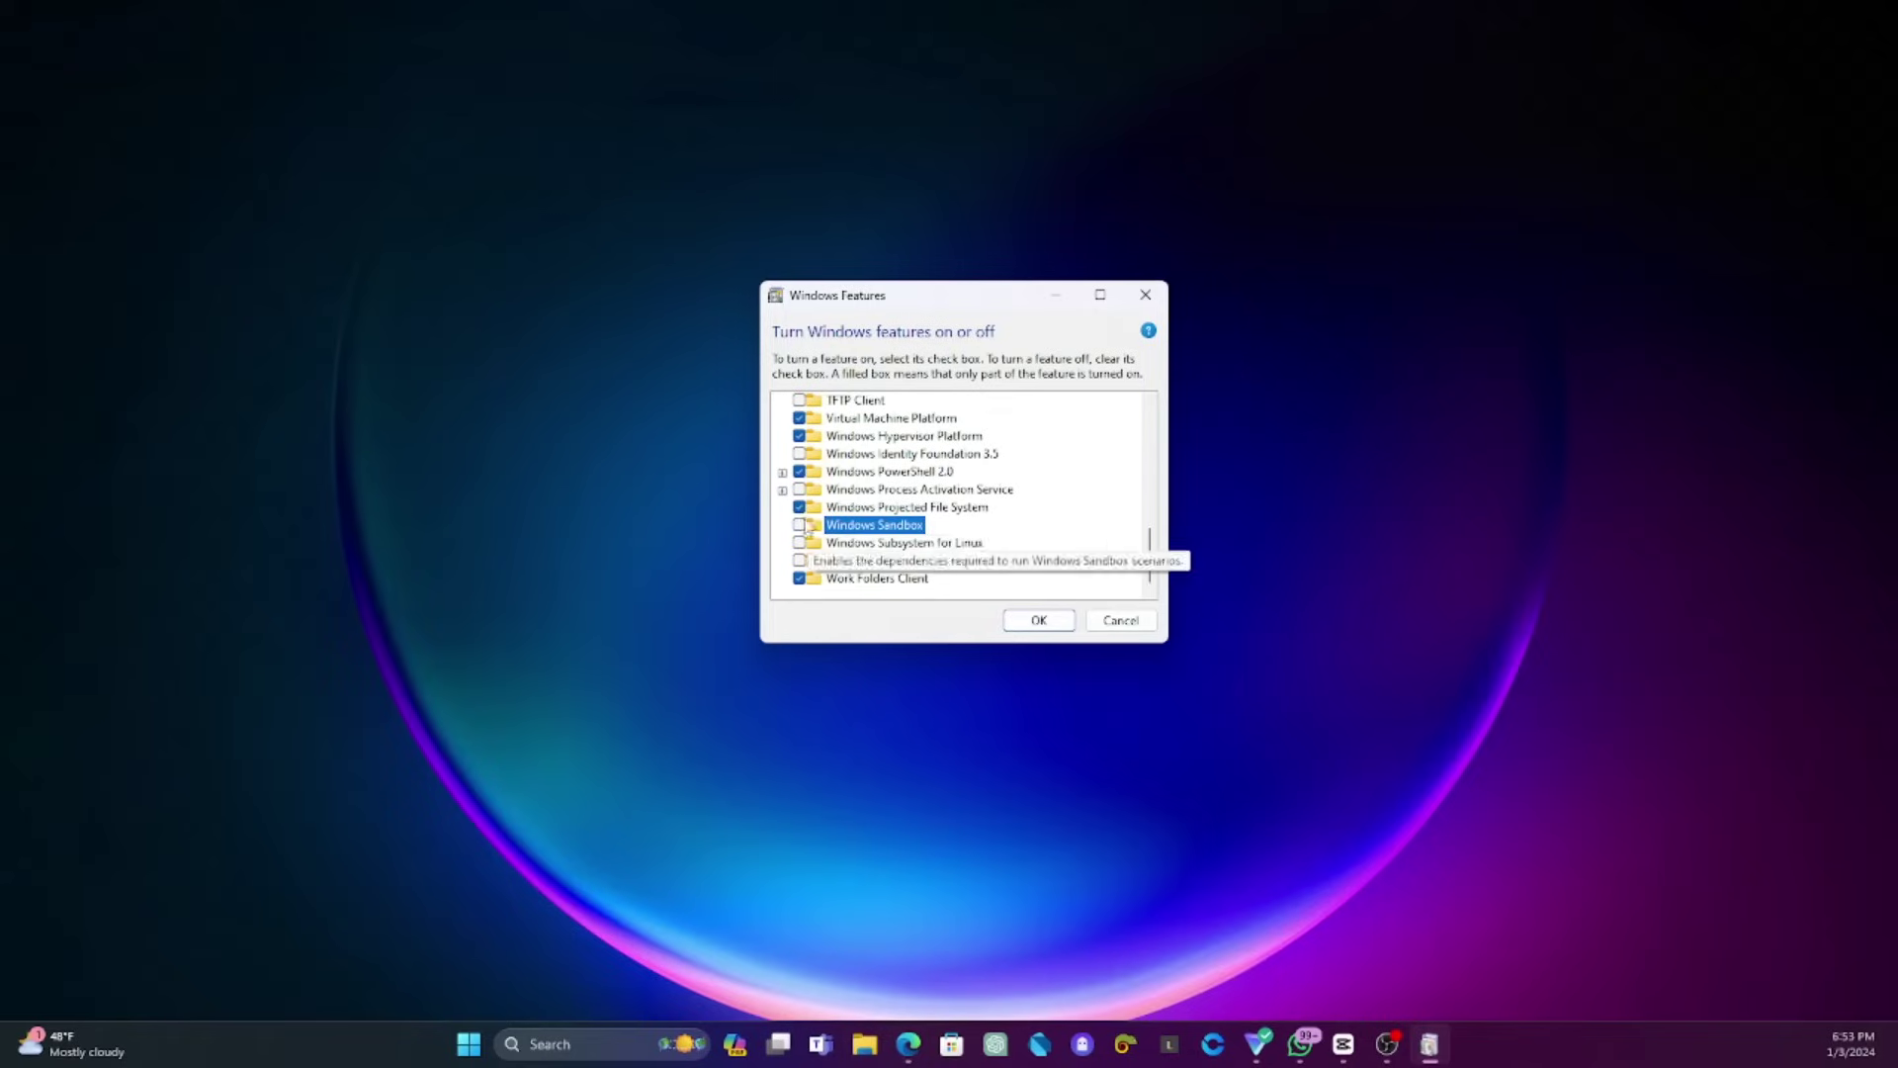
click(801, 525)
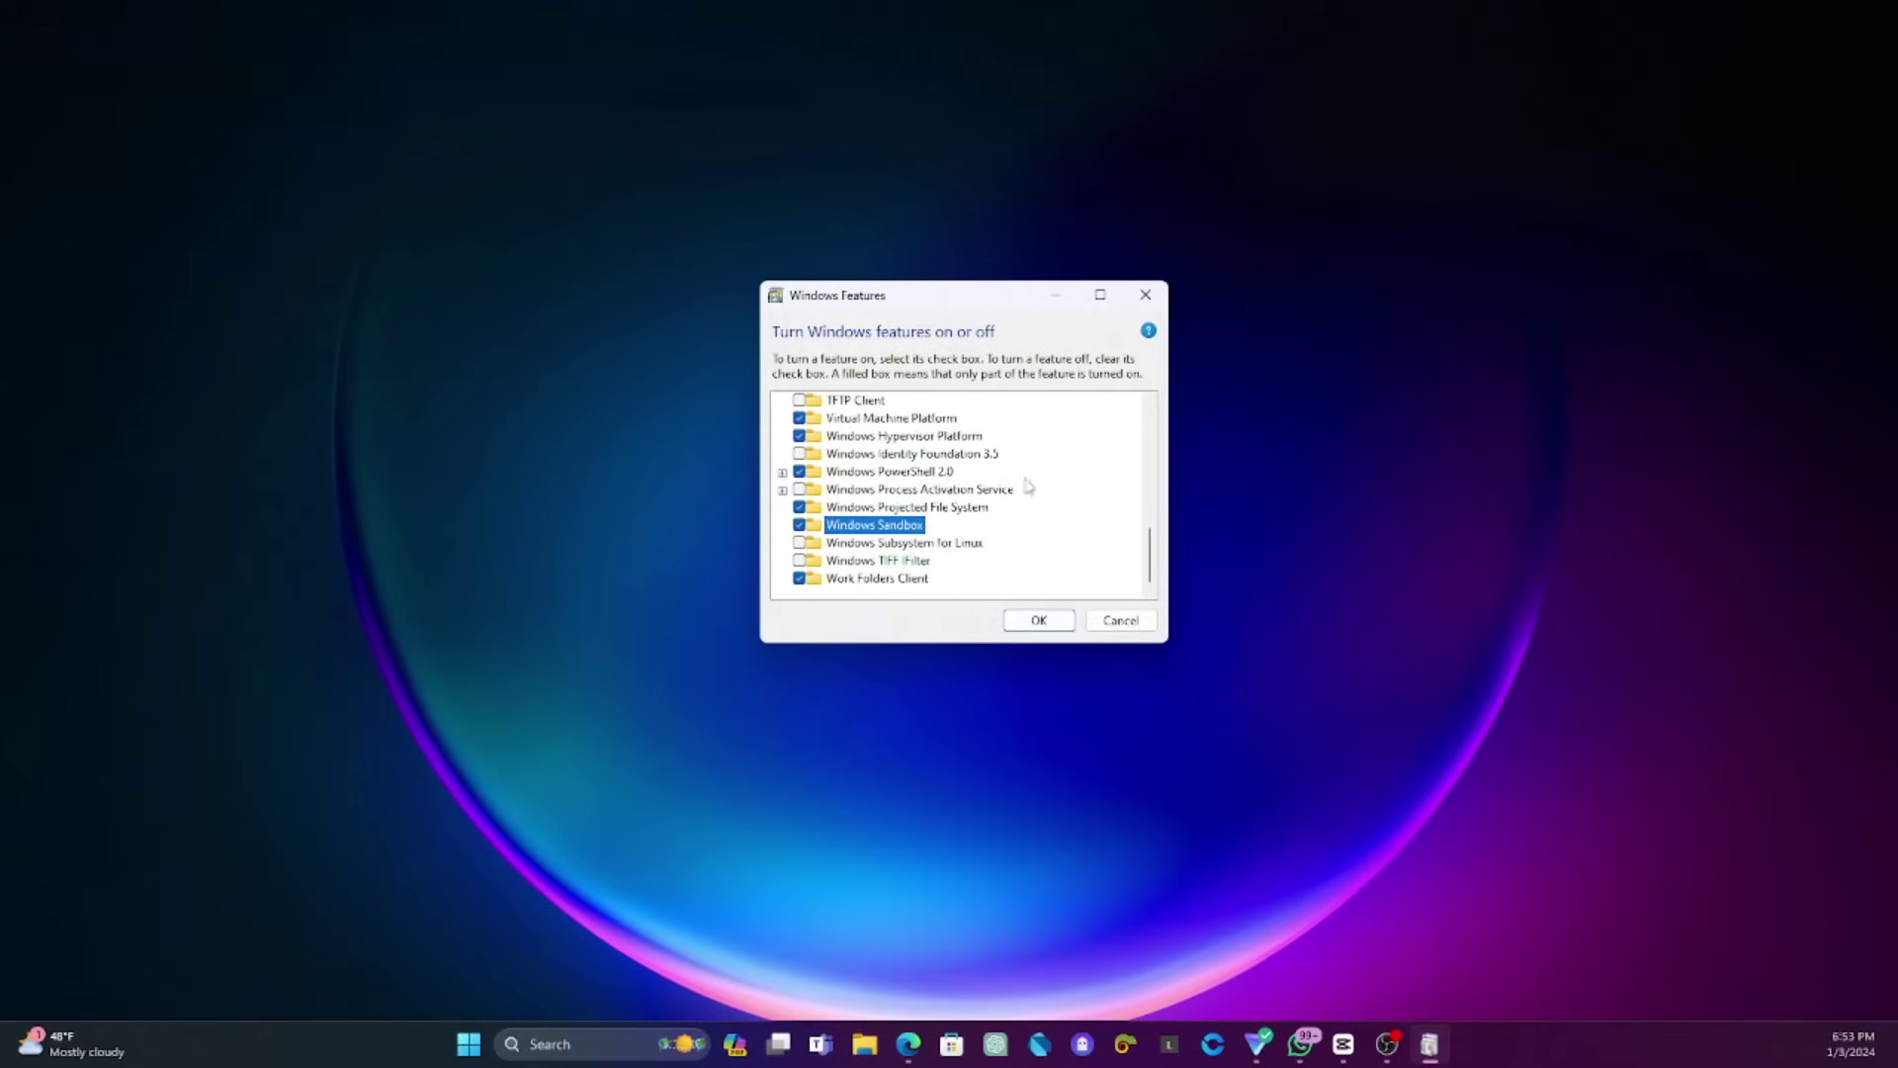
Make sure Virtual Machine Platform and Windows Hypervisor Platform are enabled, and confirm the feature selection.
drag(1149, 552, 1147, 531)
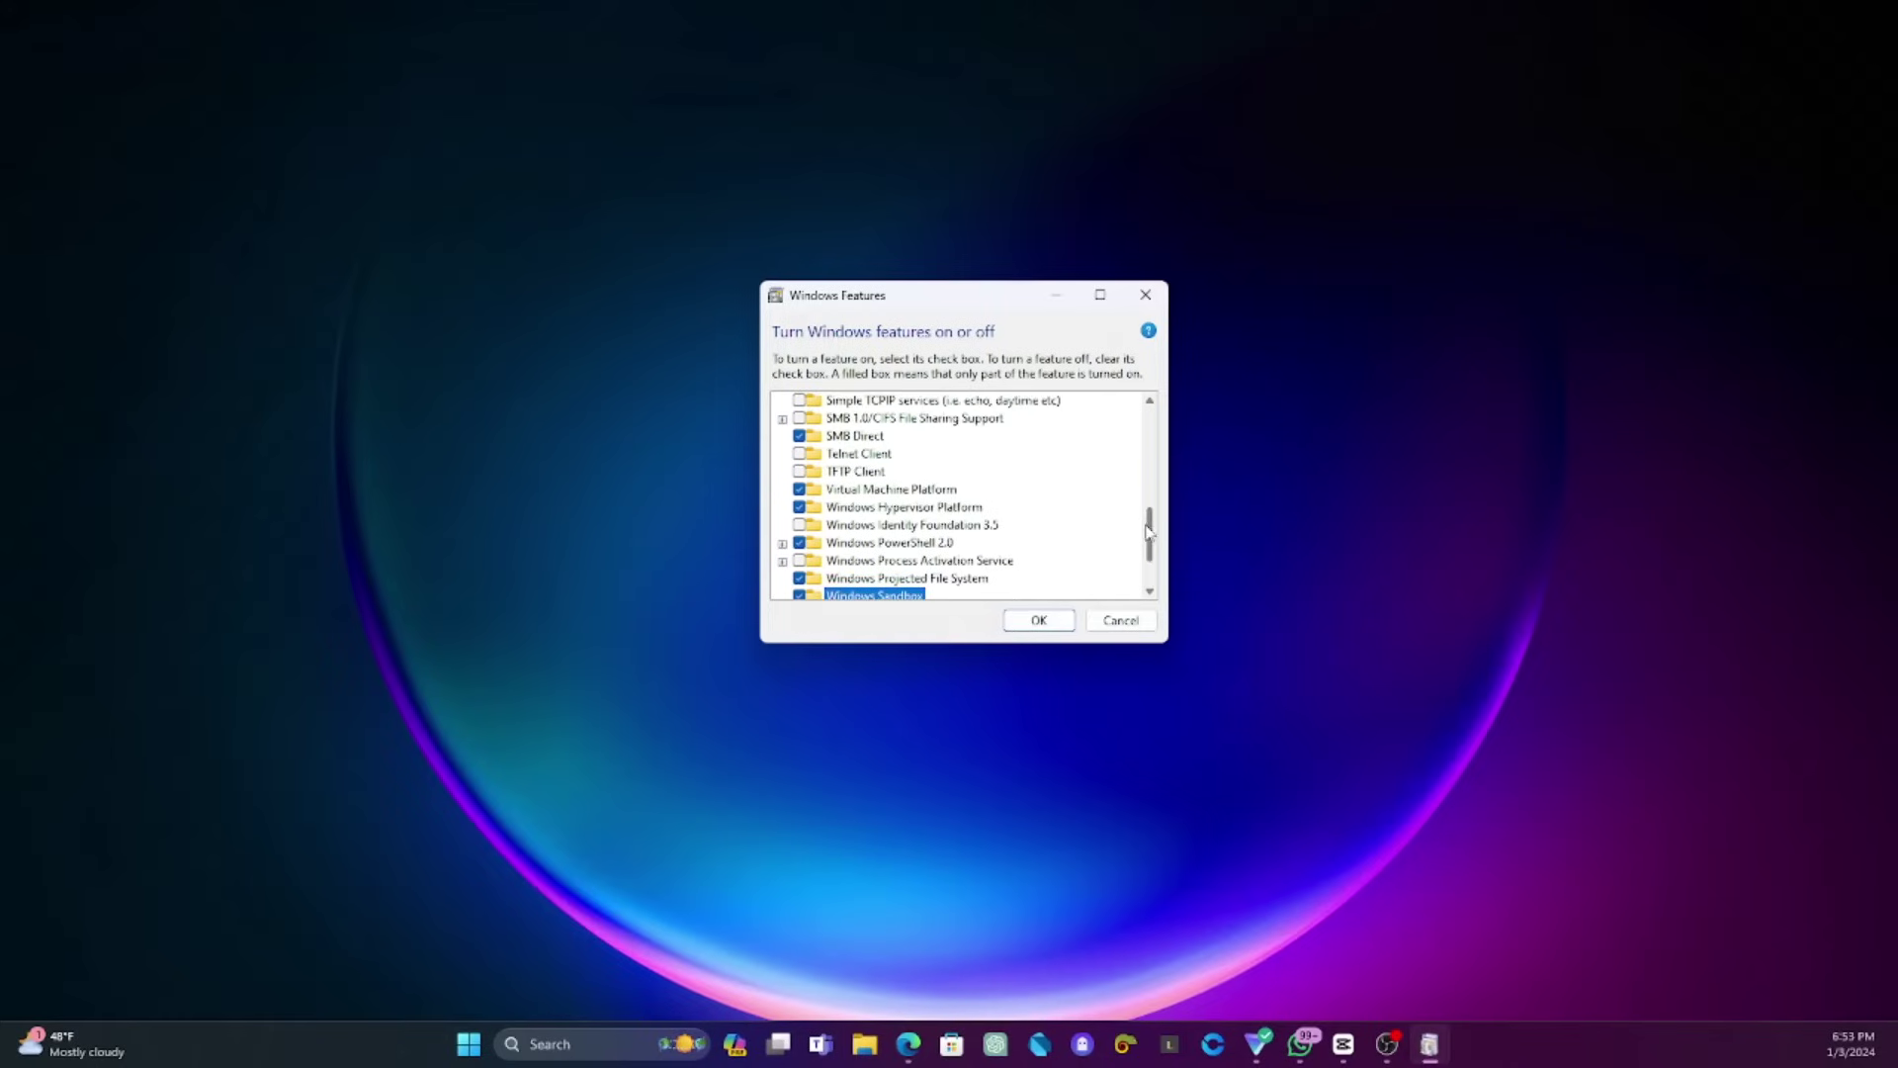
click(875, 489)
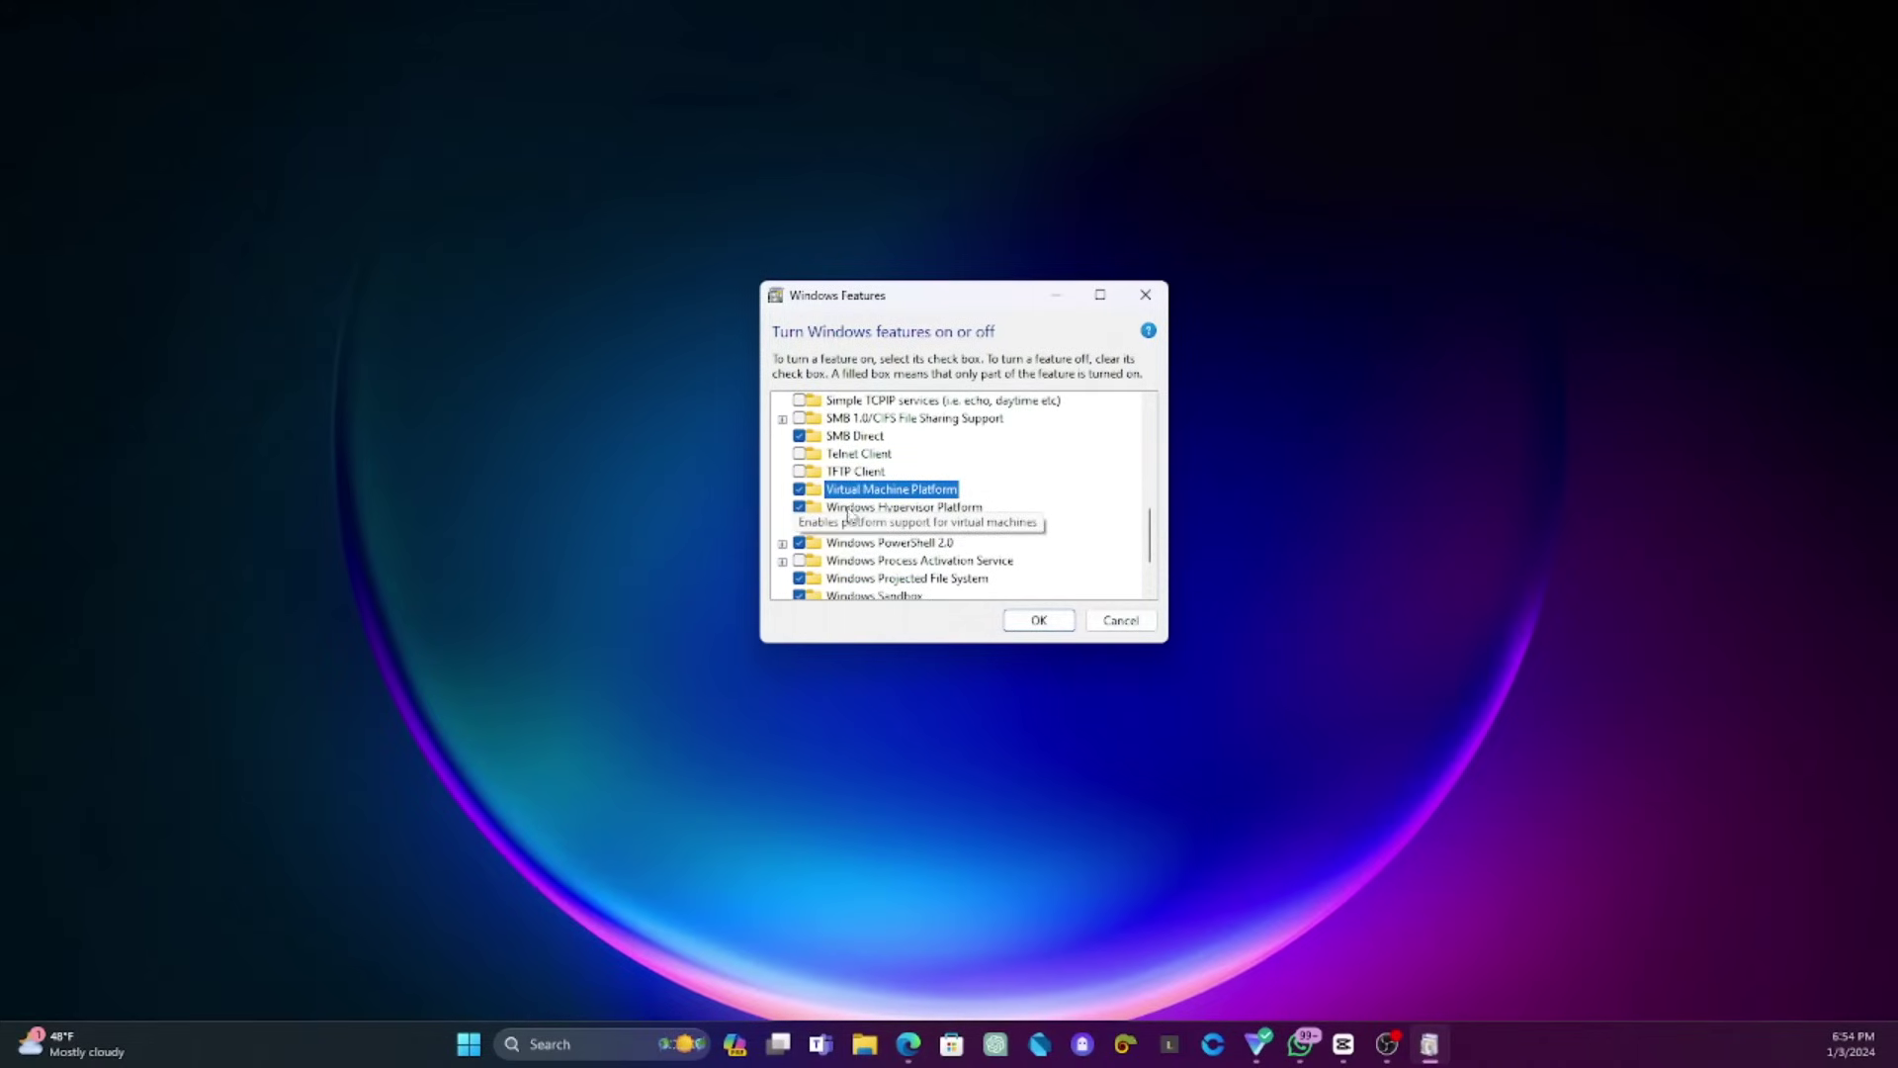
click(882, 508)
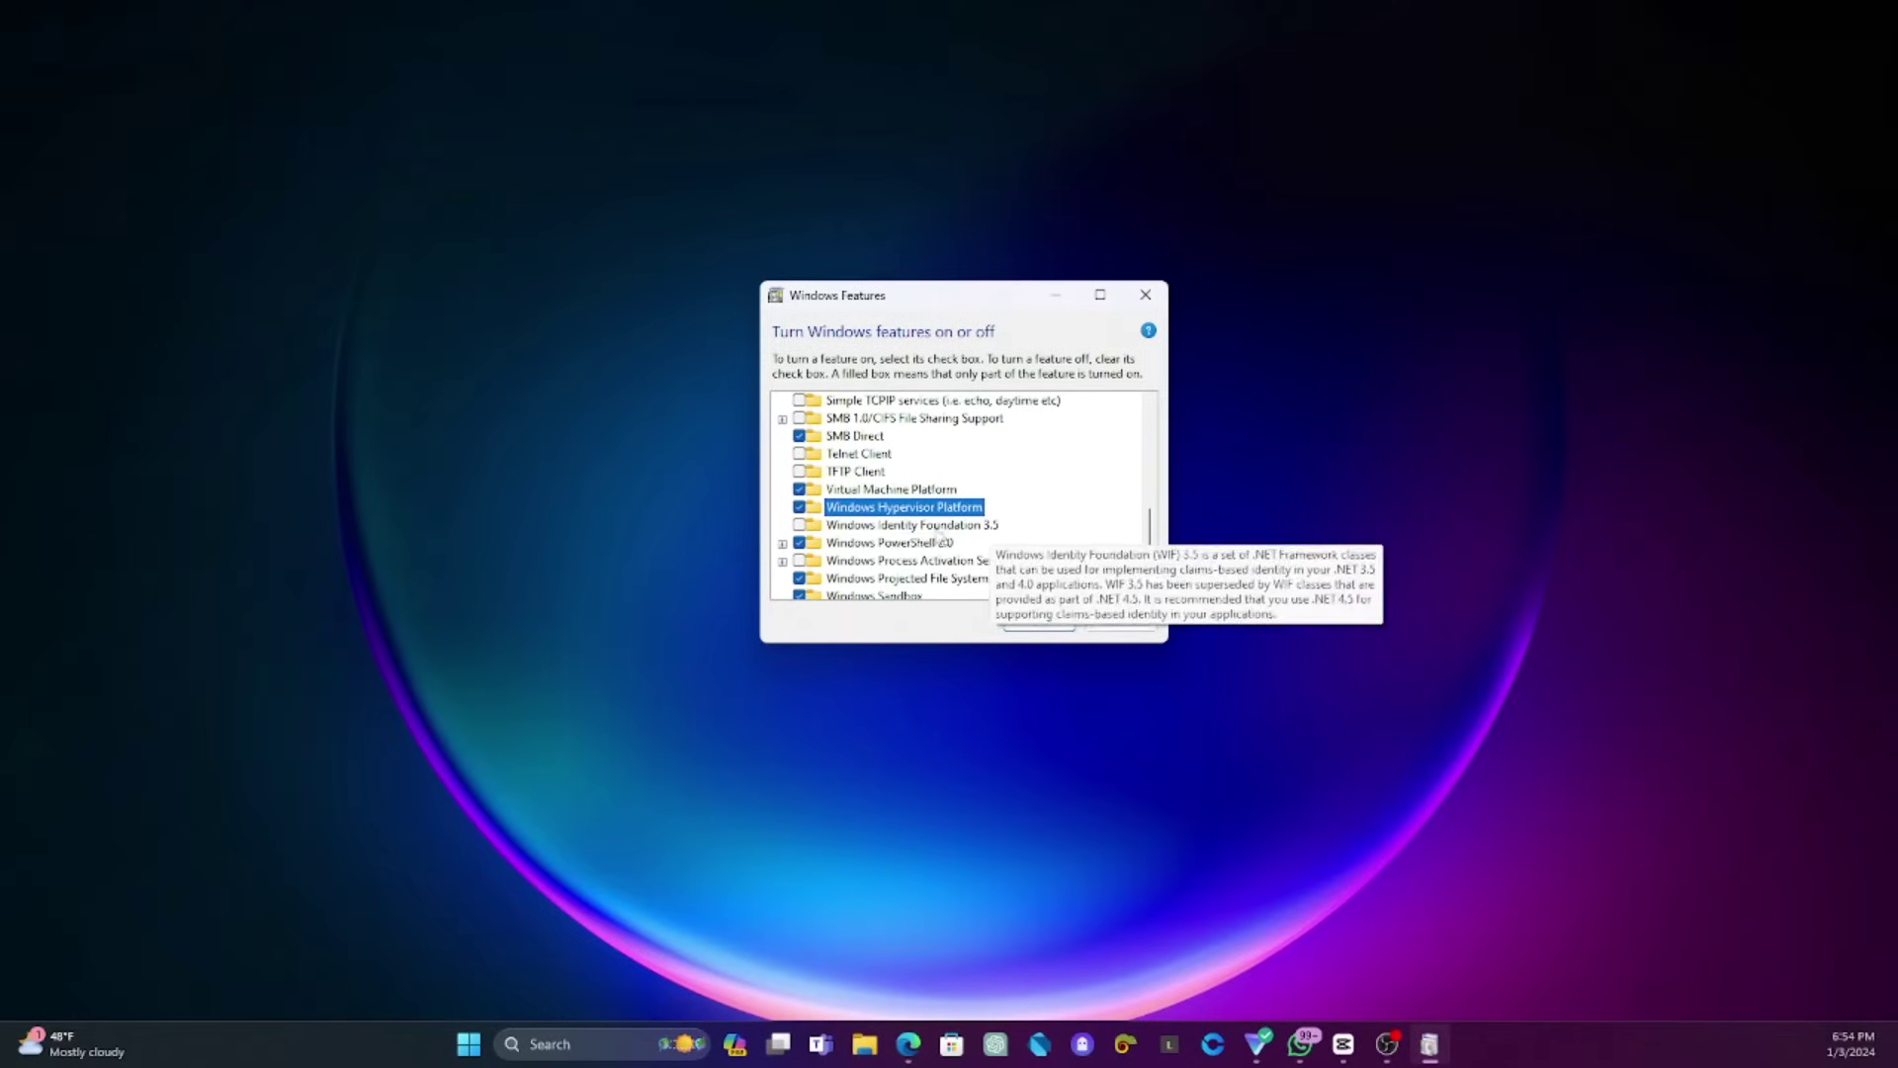
click(798, 507)
click(798, 507)
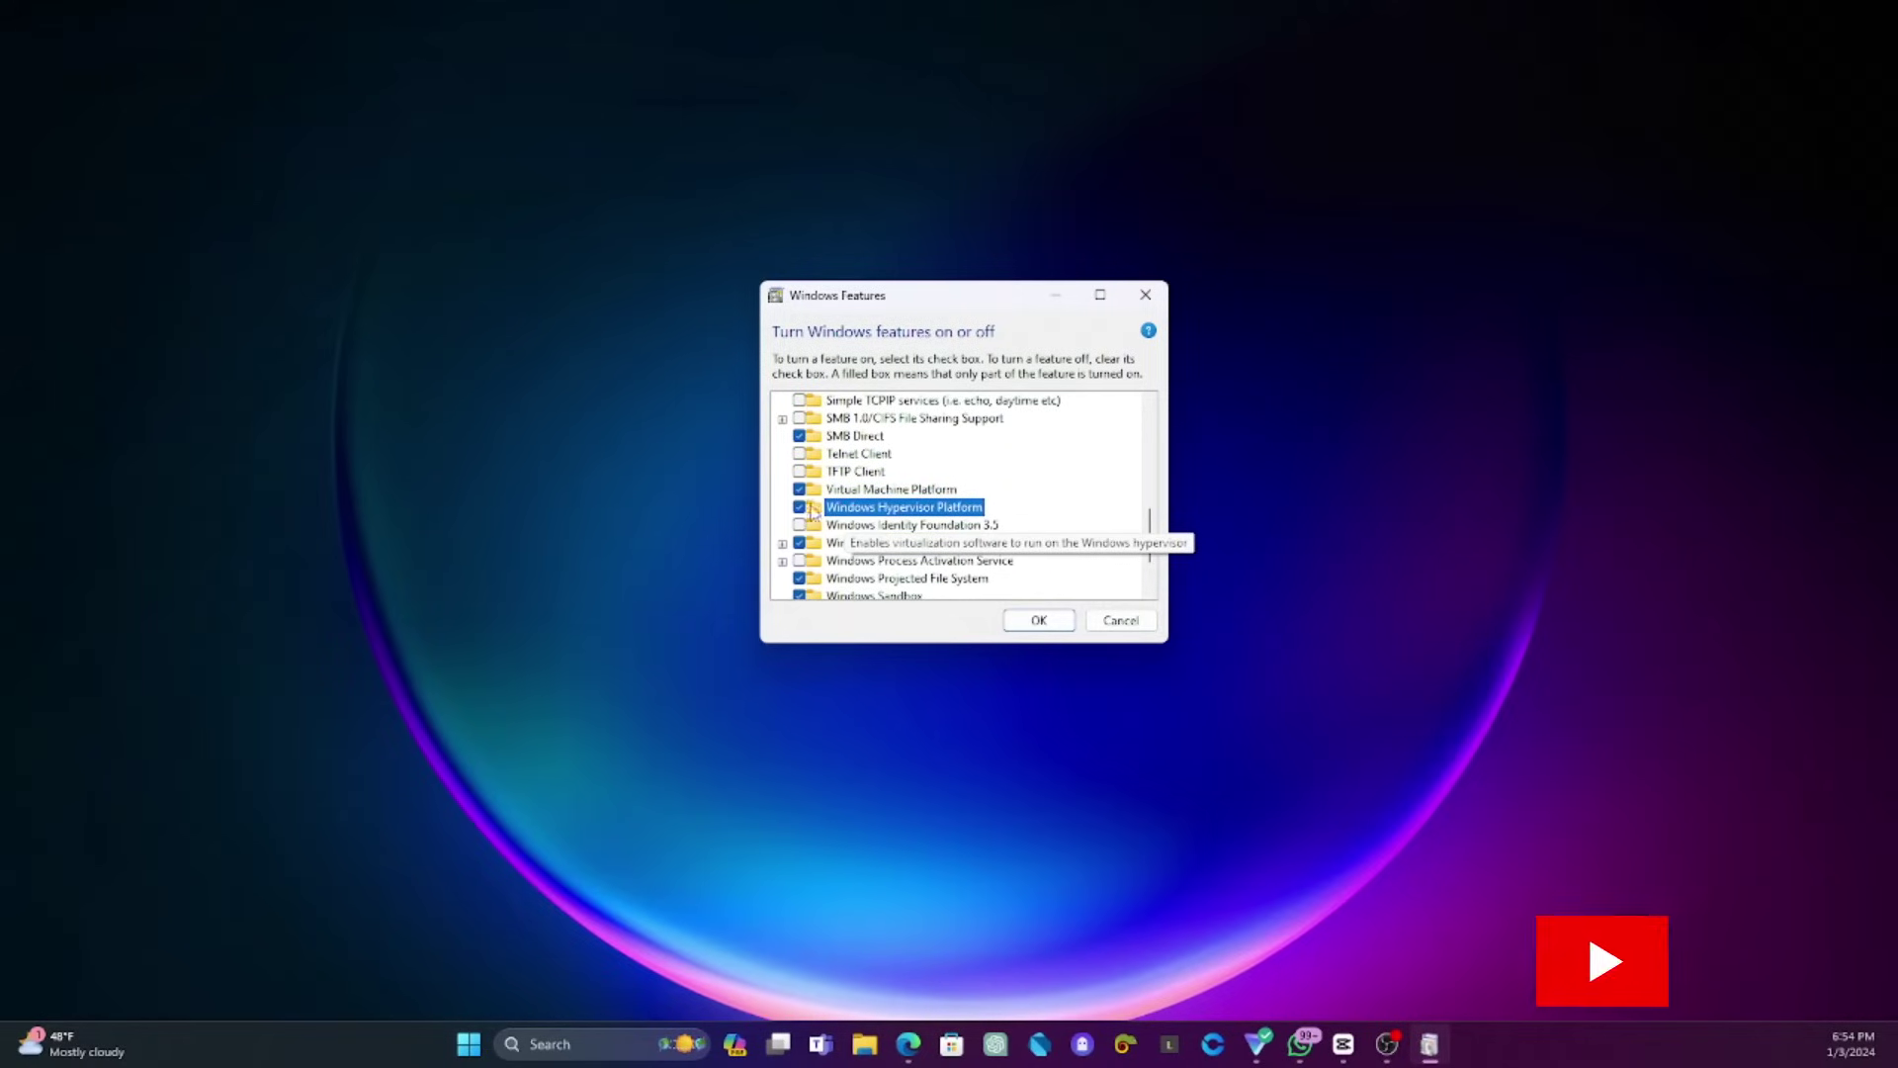
scroll(915, 519, up, 2)
scroll(915, 519, up, 6)
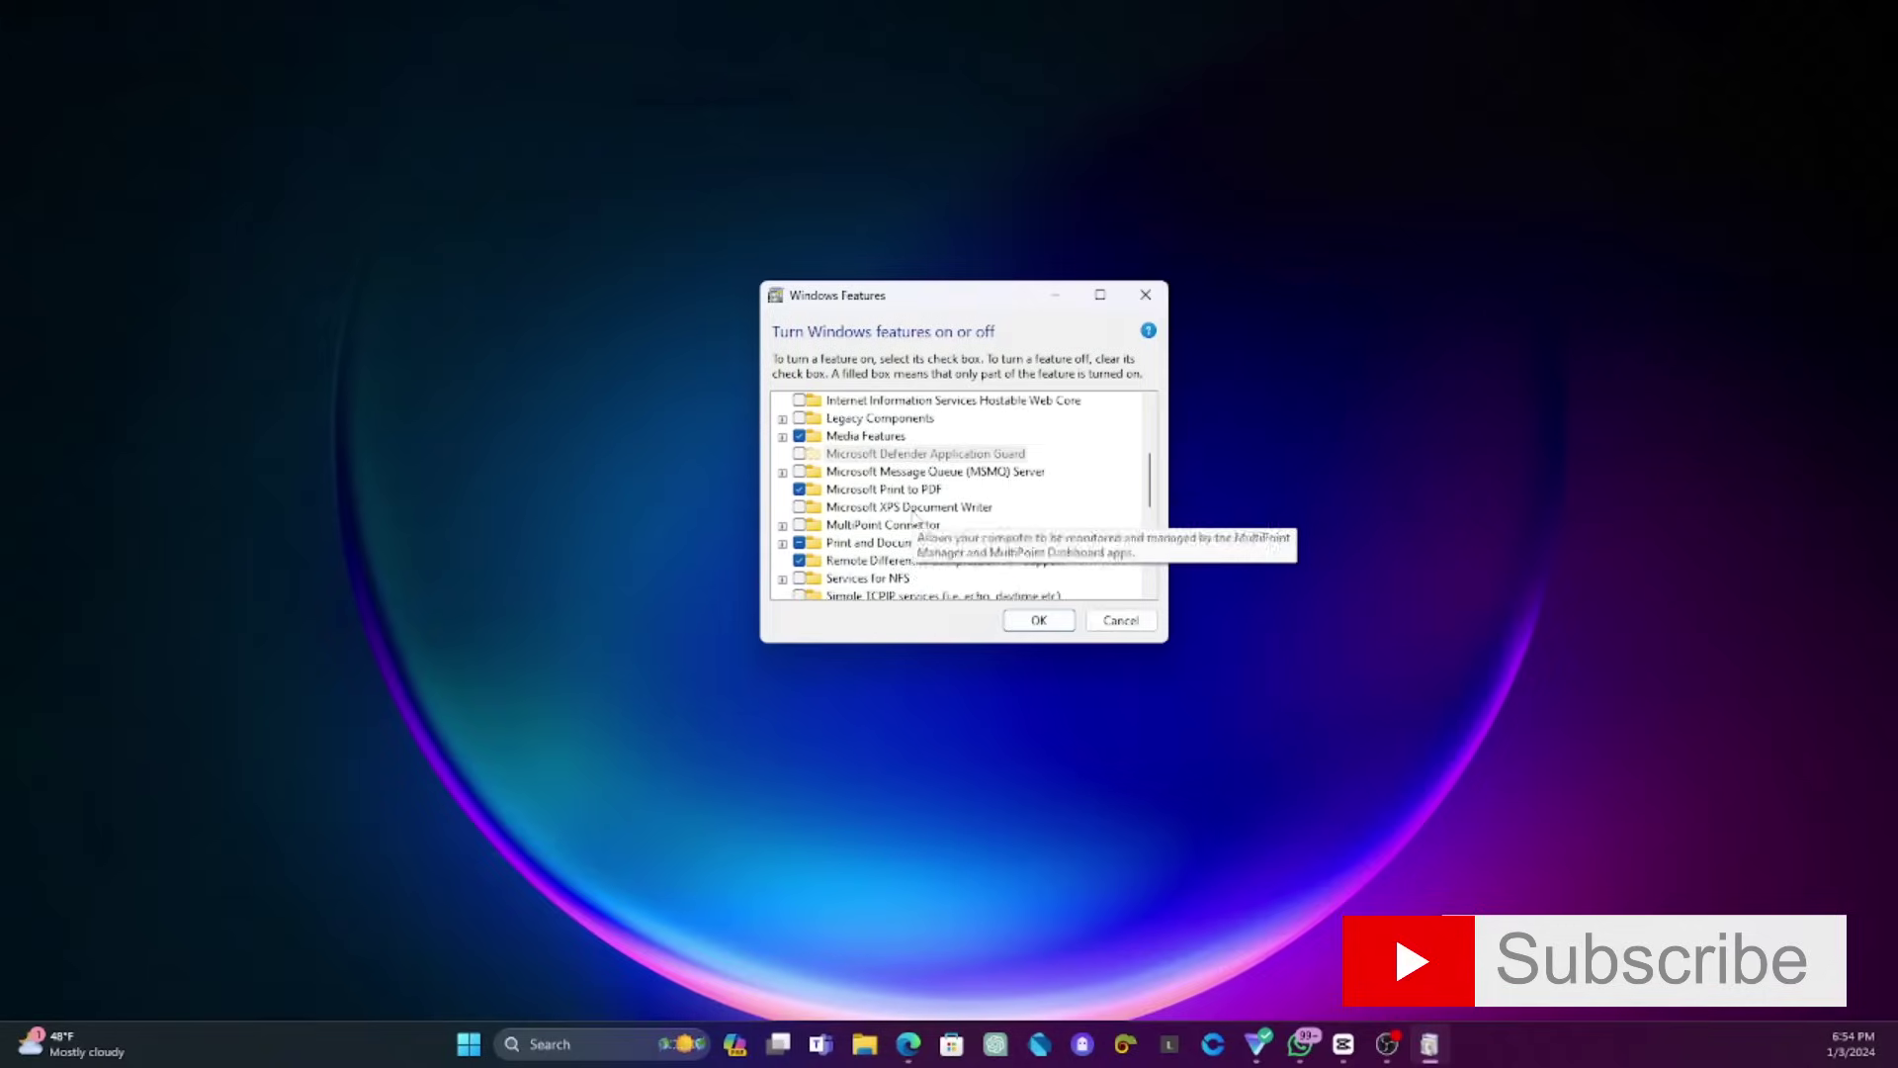
click(1037, 623)
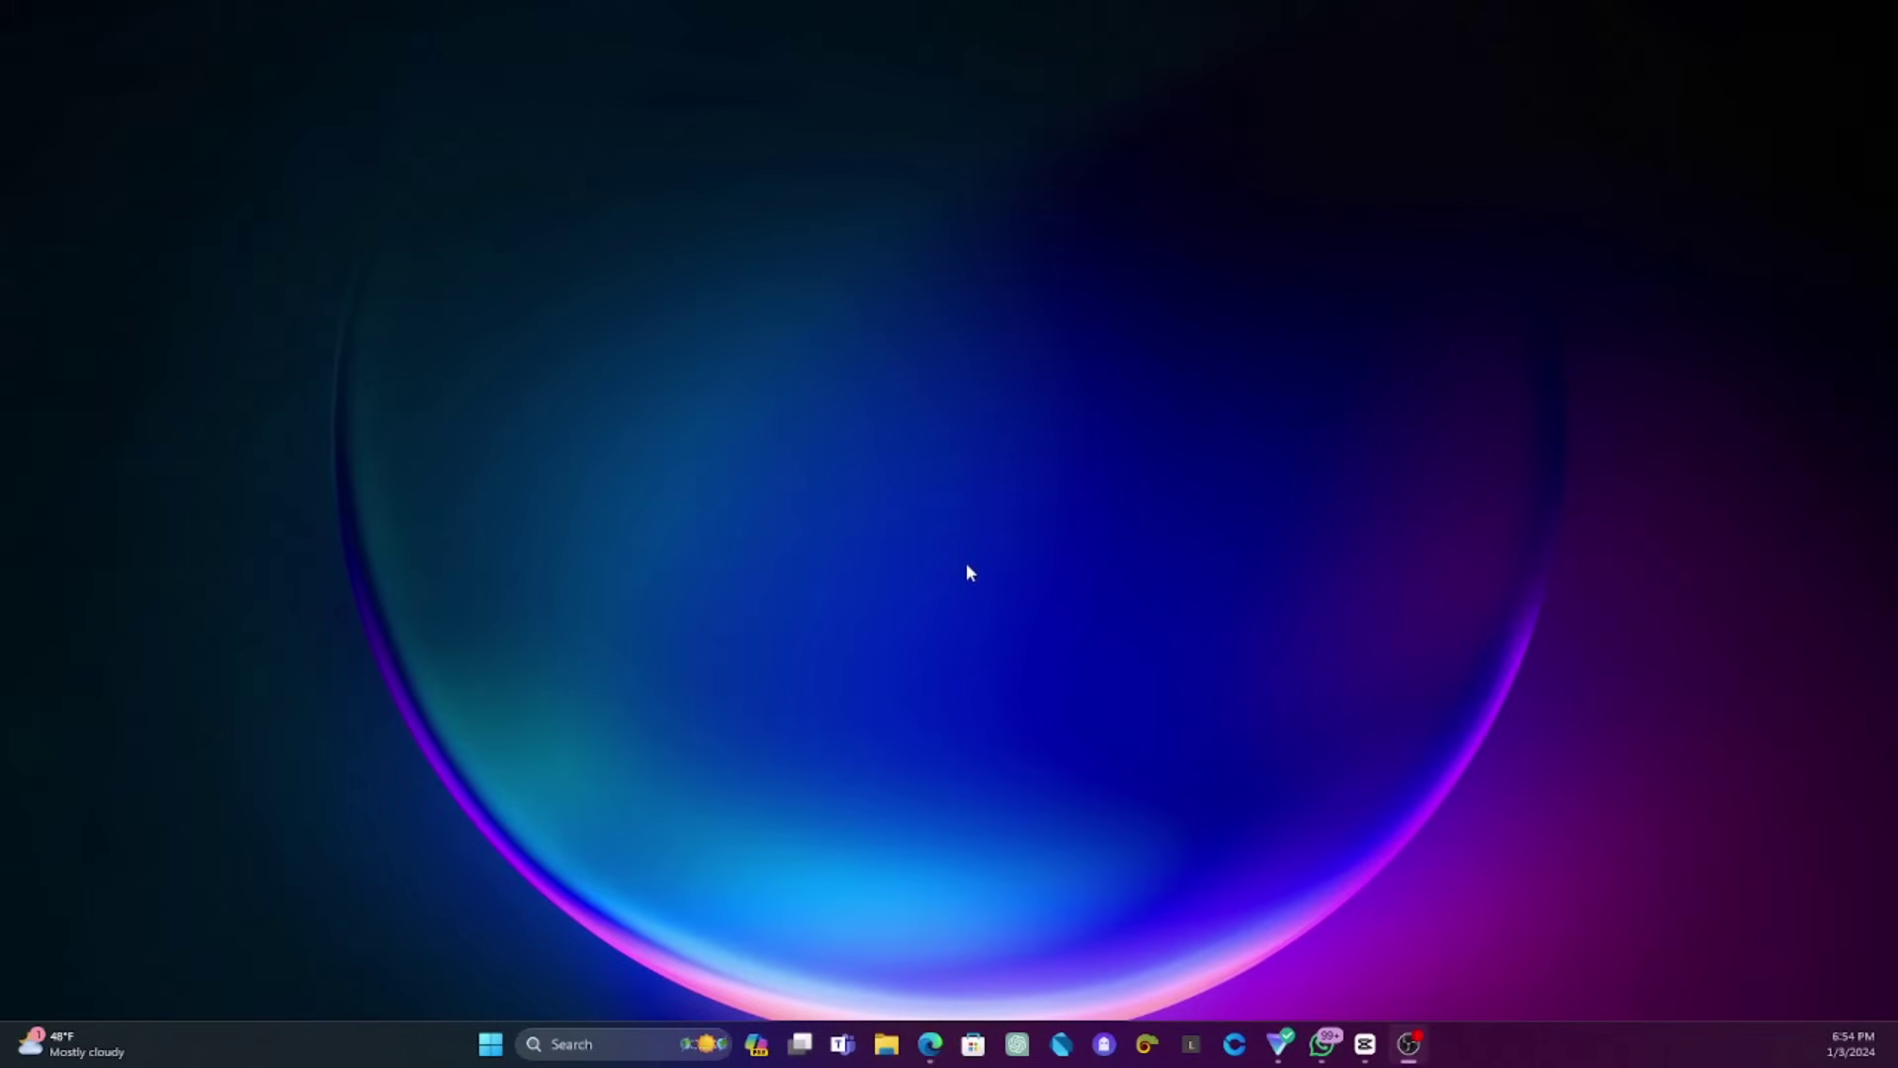
Search for "sandbox", launch Windows Sandbox and reposition its window on the desktop.
right_click(837, 460)
click(864, 544)
click(489, 1043)
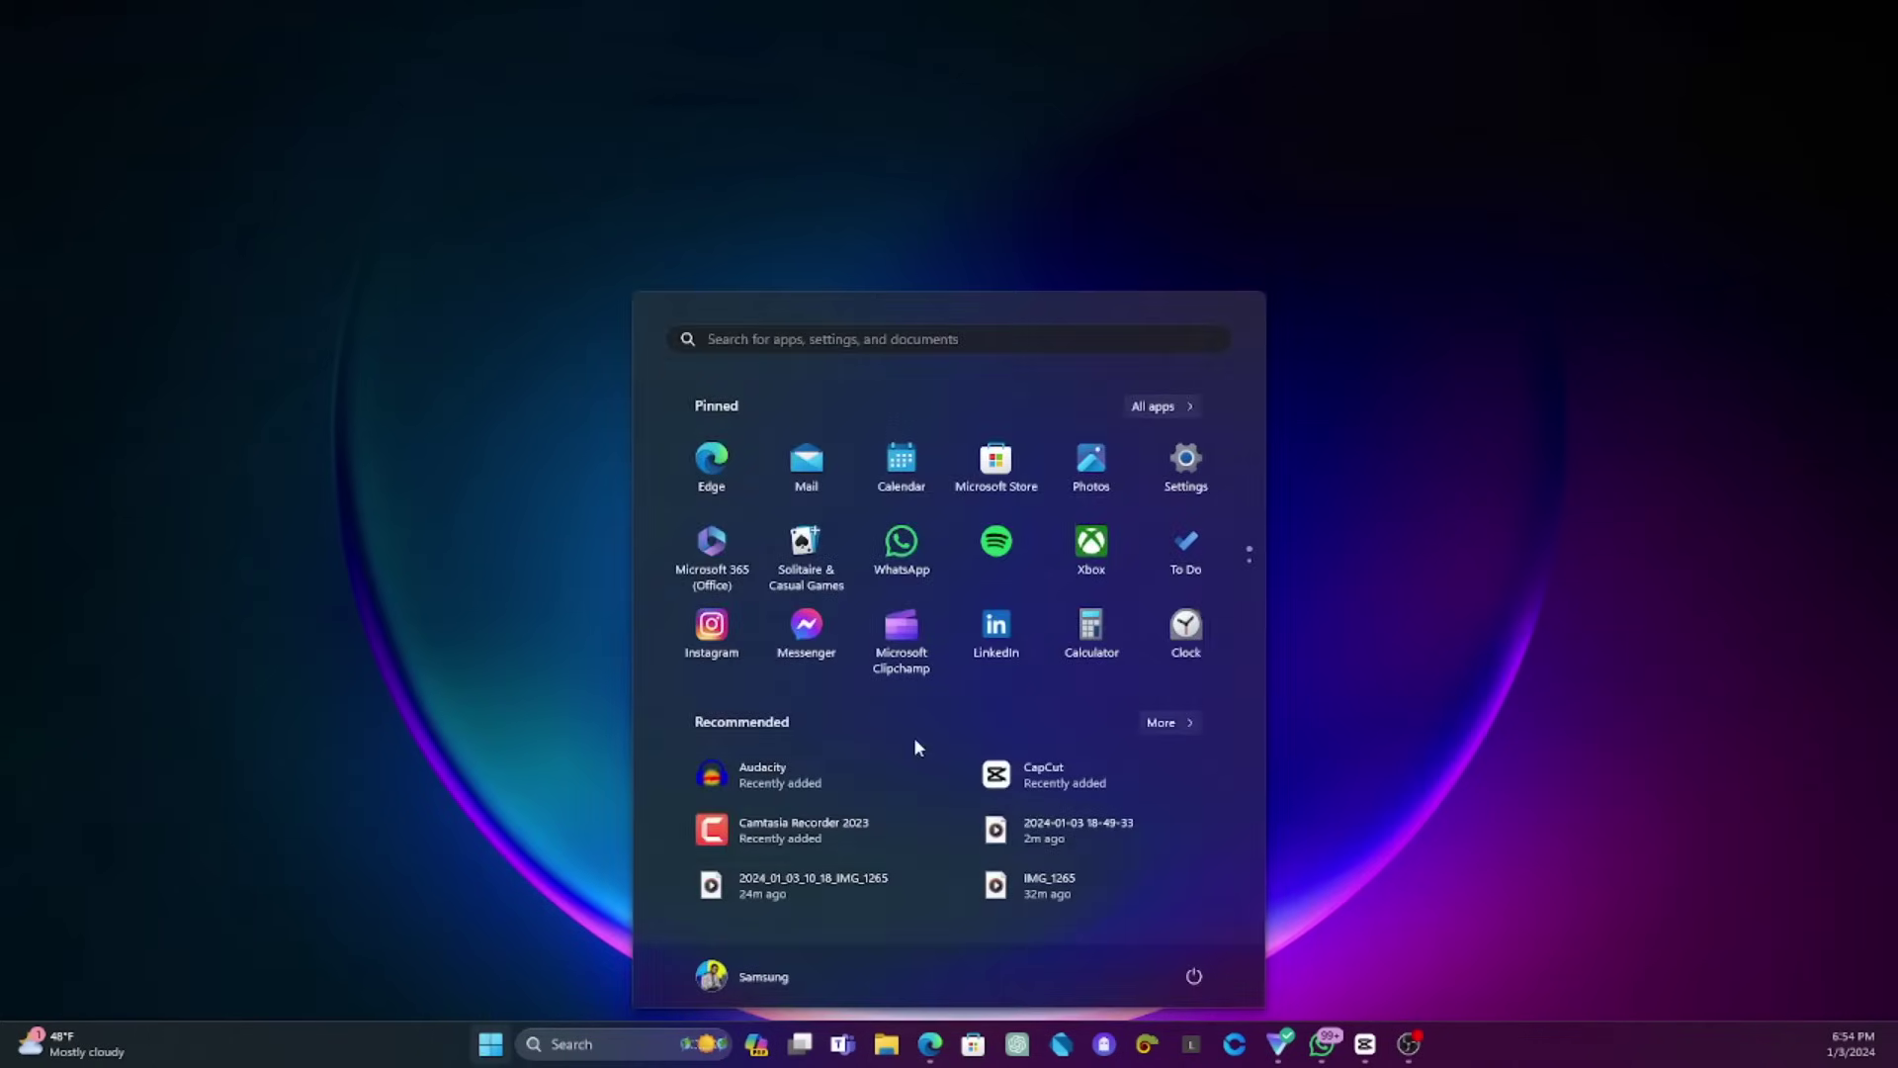
text(sandbox)
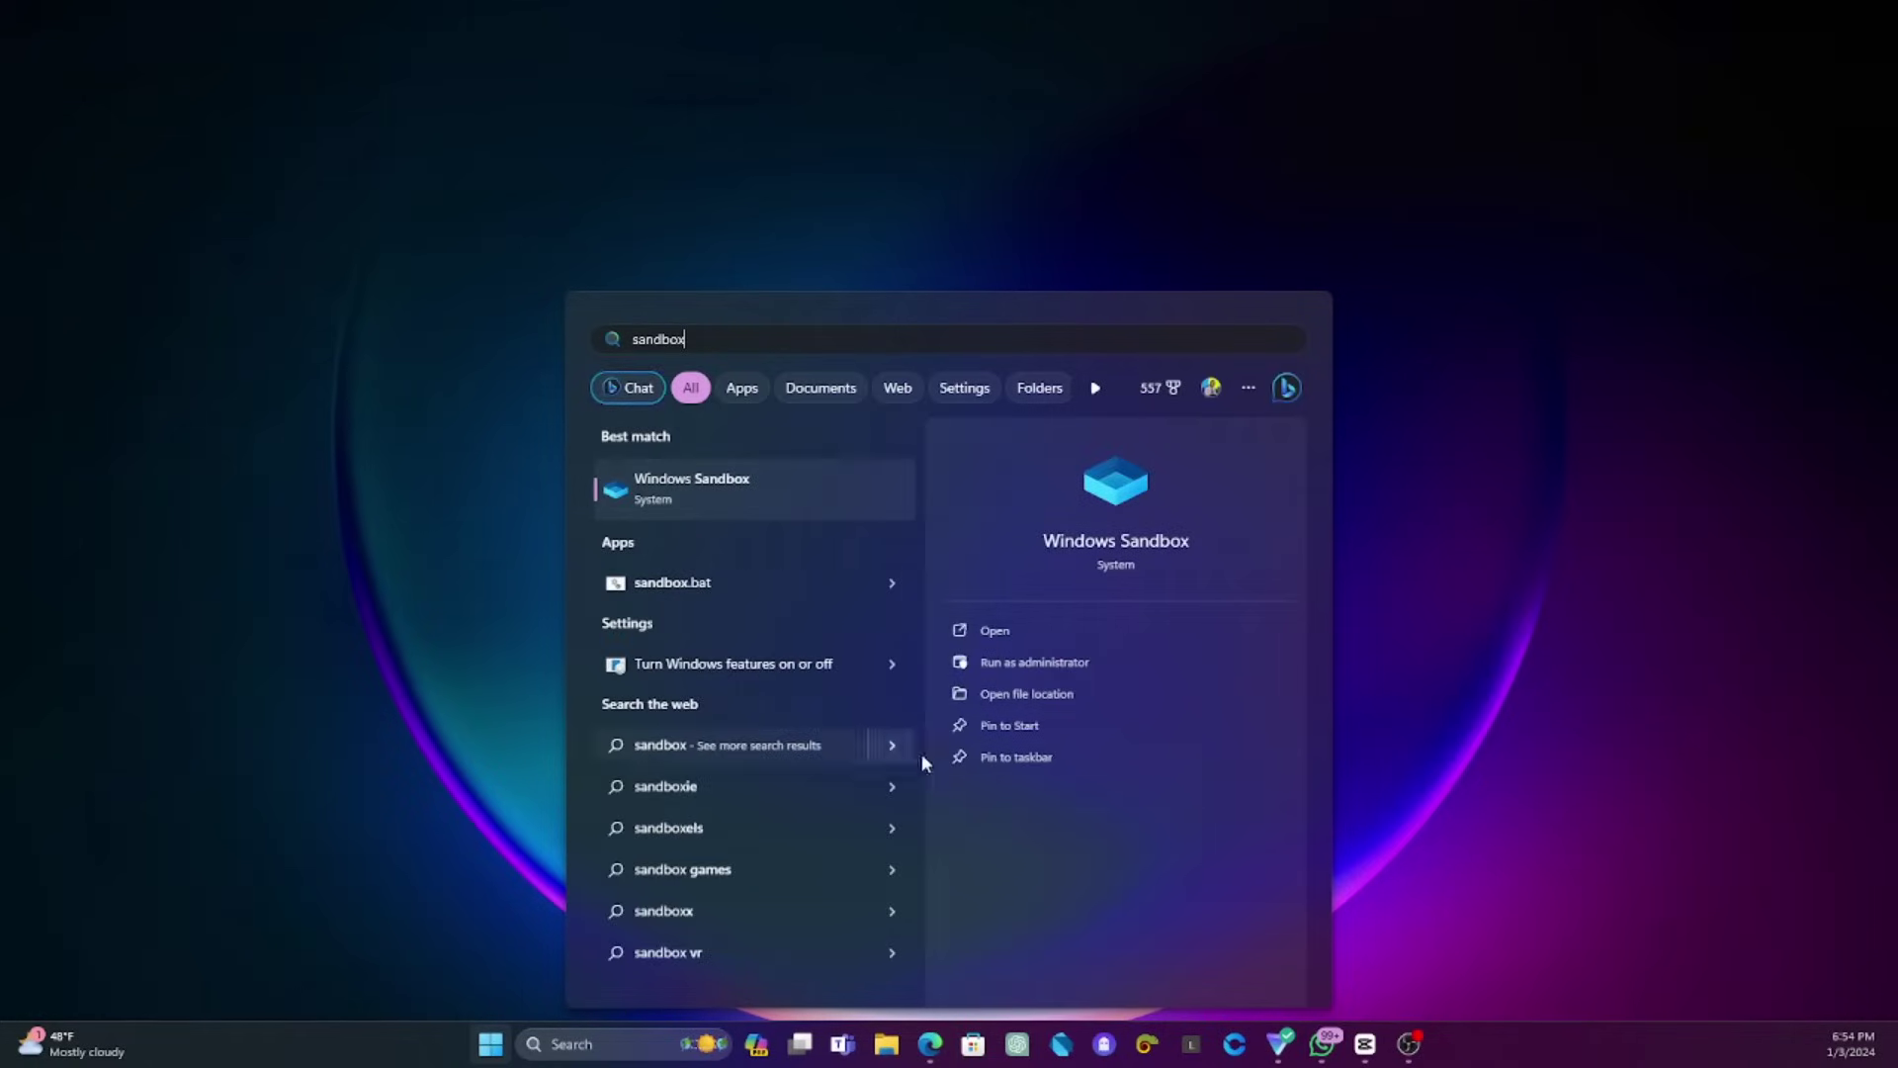
click(698, 504)
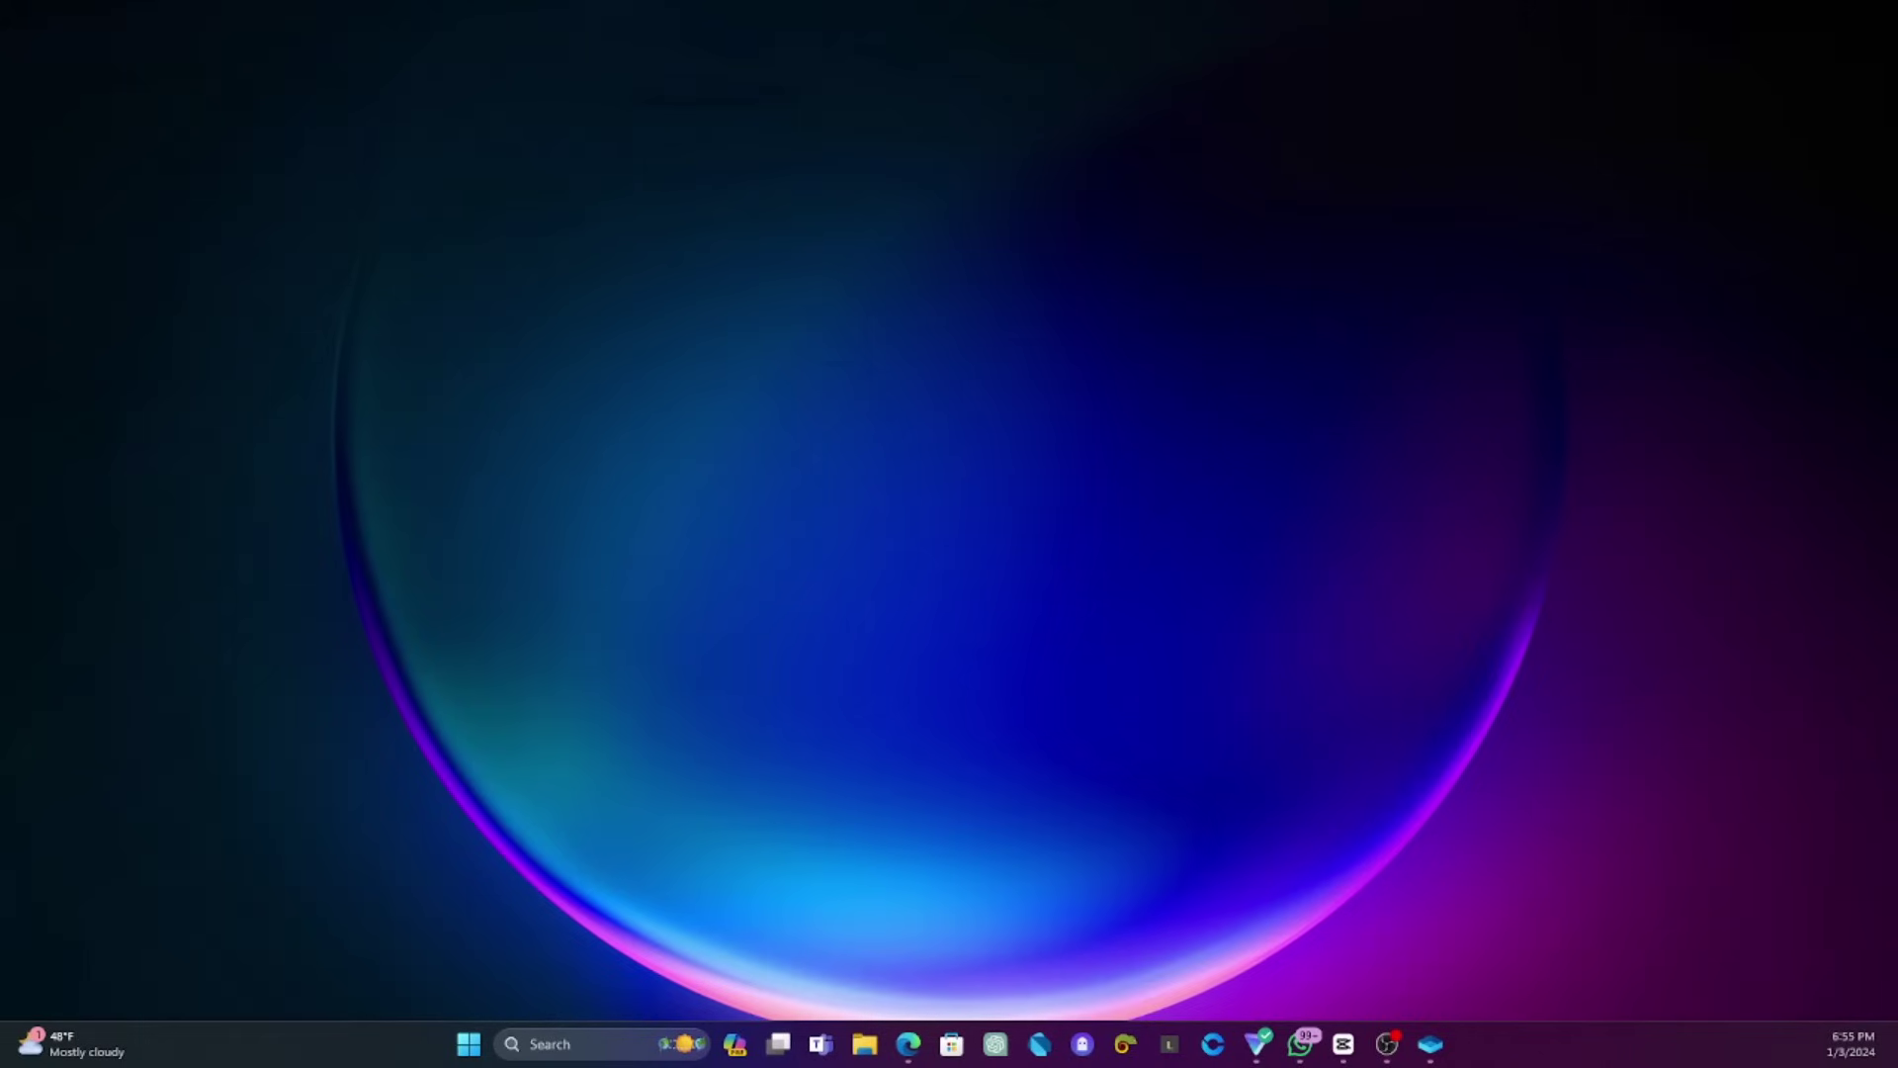
drag(847, 374, 1169, 132)
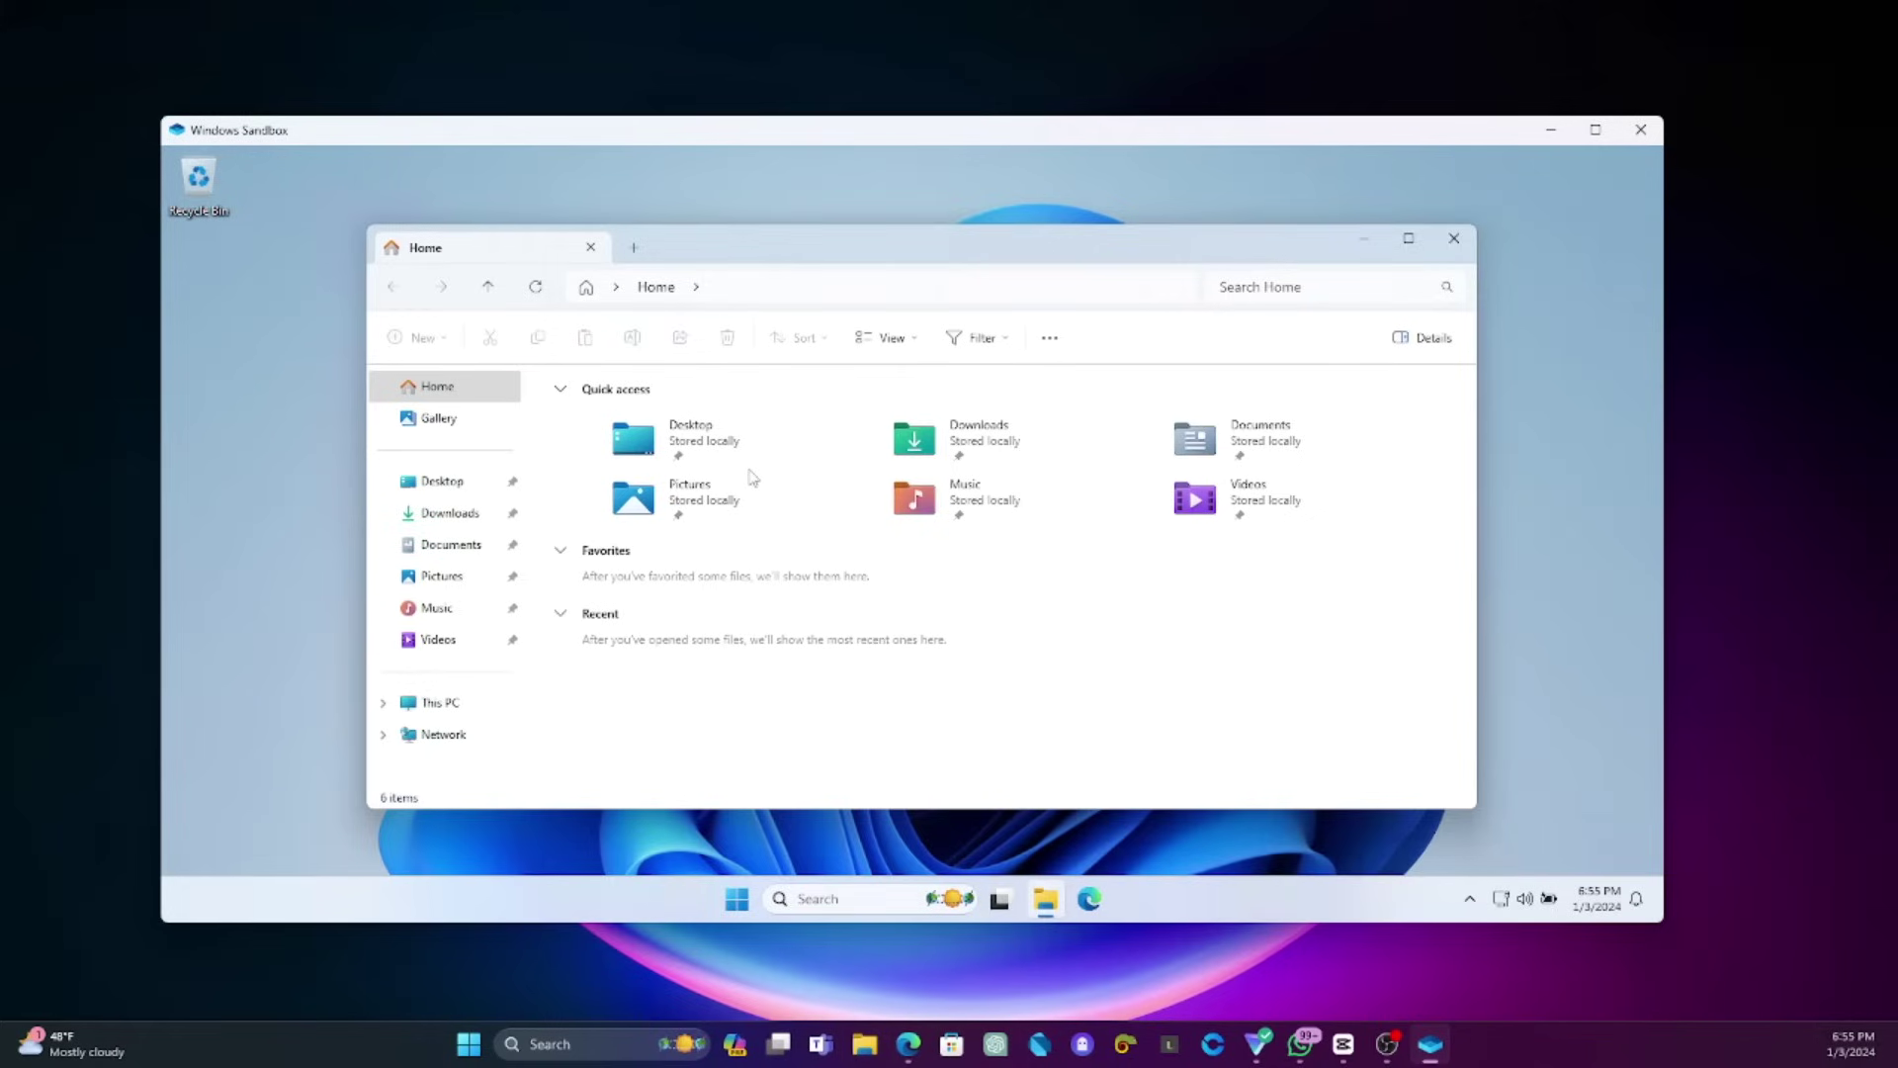
Look through the sandbox's Downloads, Documents, Pictures, Music, Videos, Desktop and Gallery locations, declining to turn on indexing.
click(454, 527)
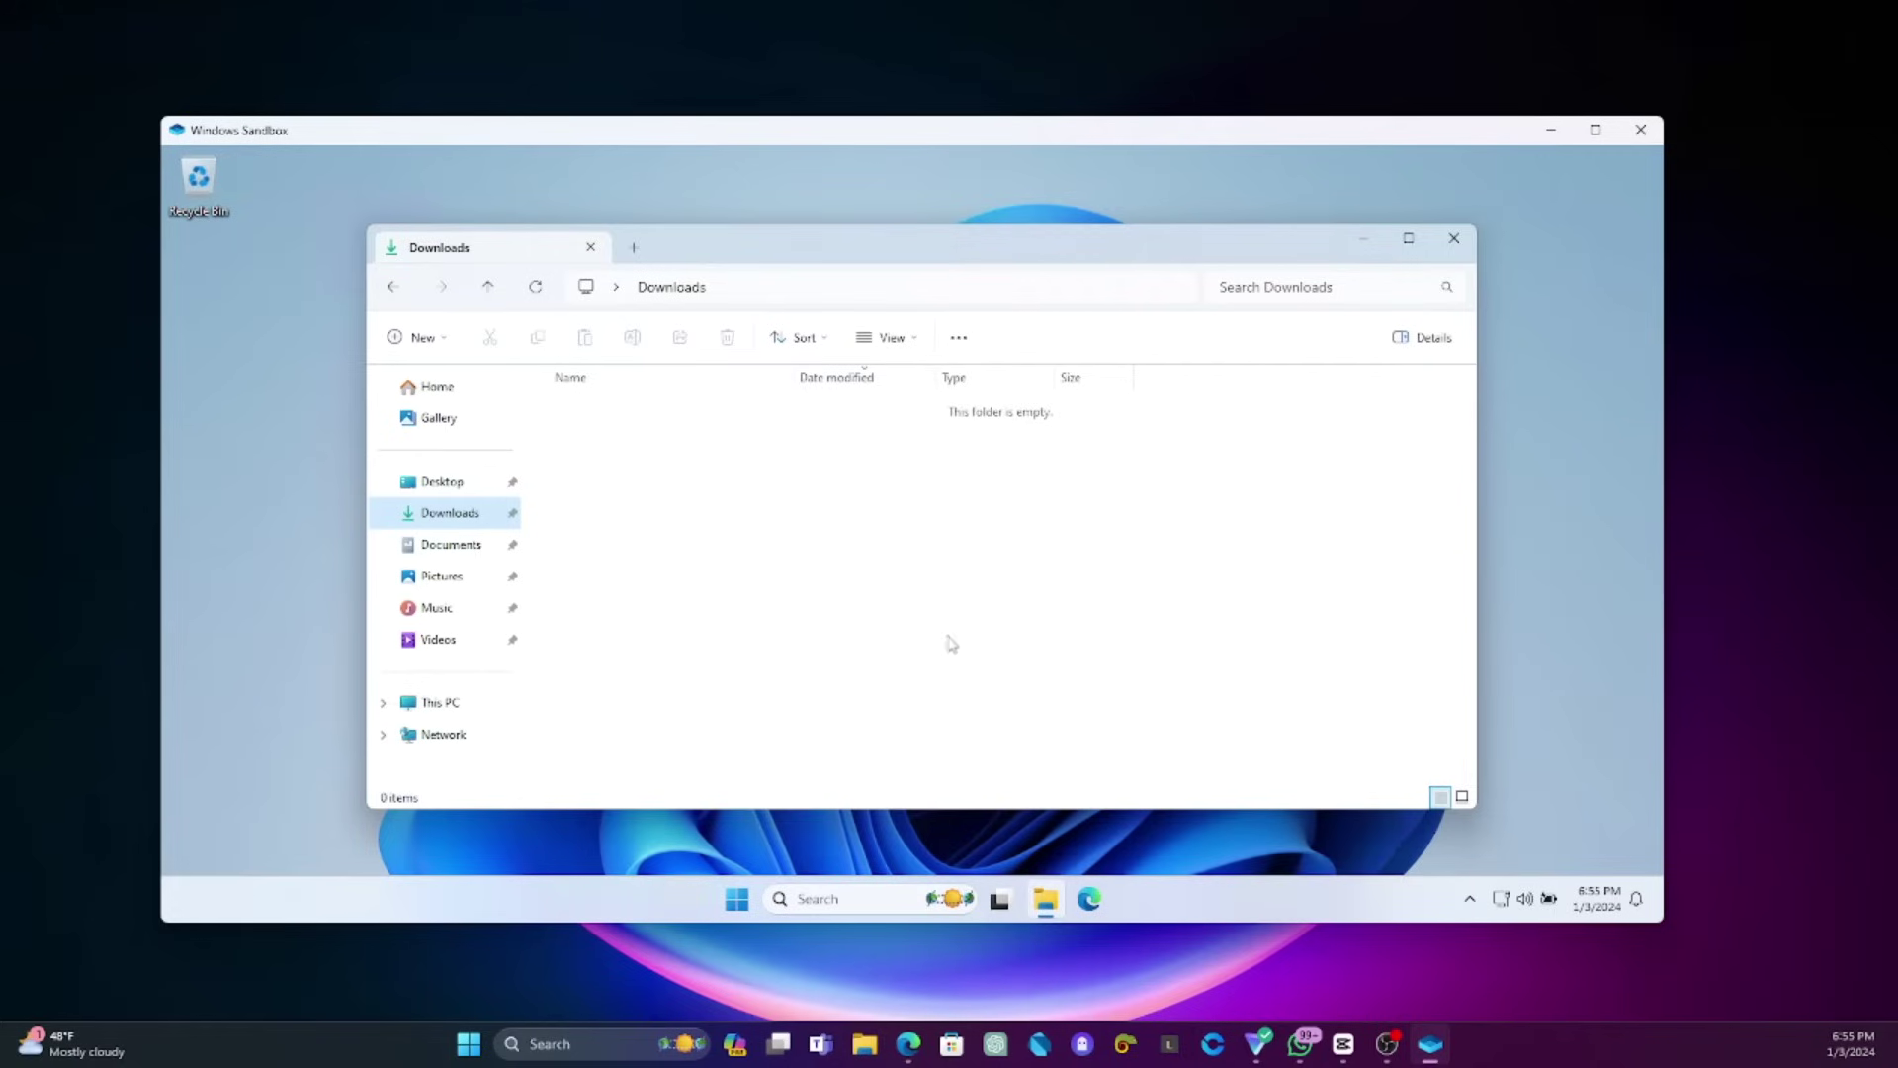
click(458, 552)
click(447, 578)
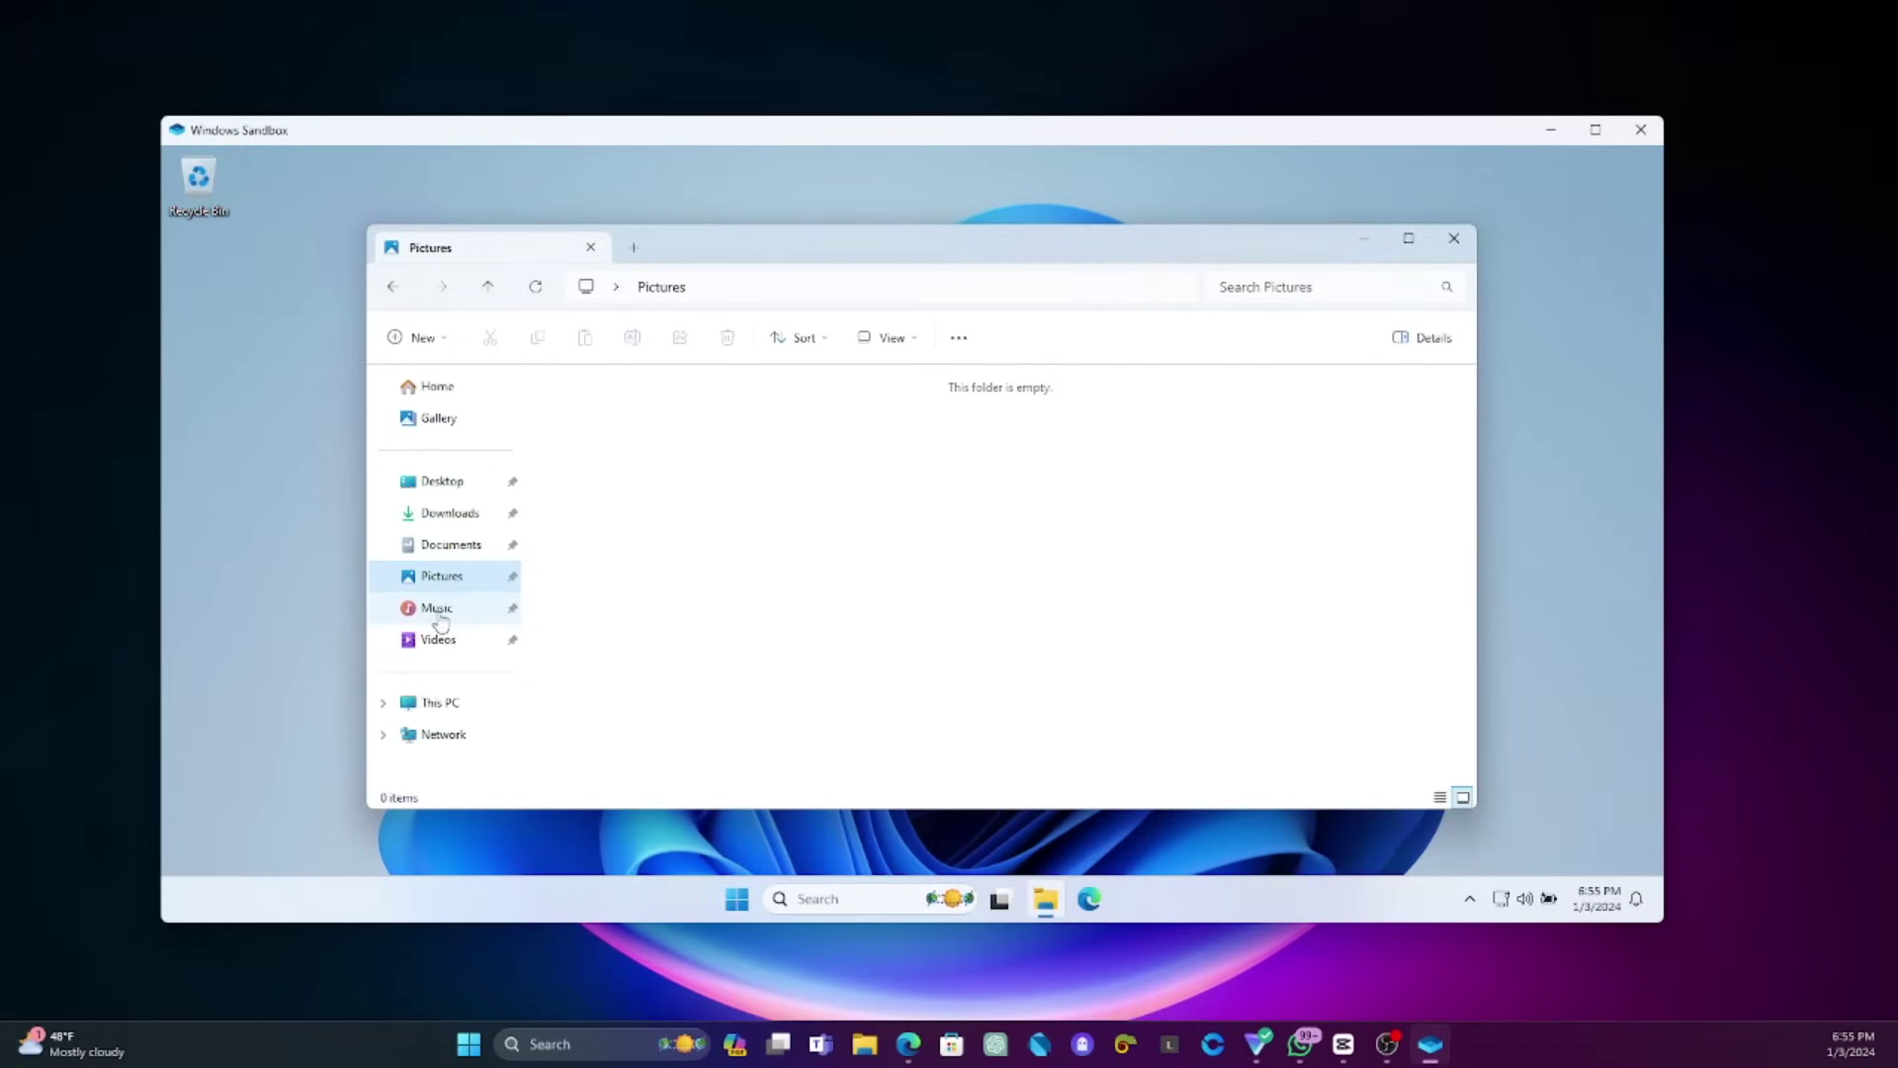
click(441, 618)
click(437, 642)
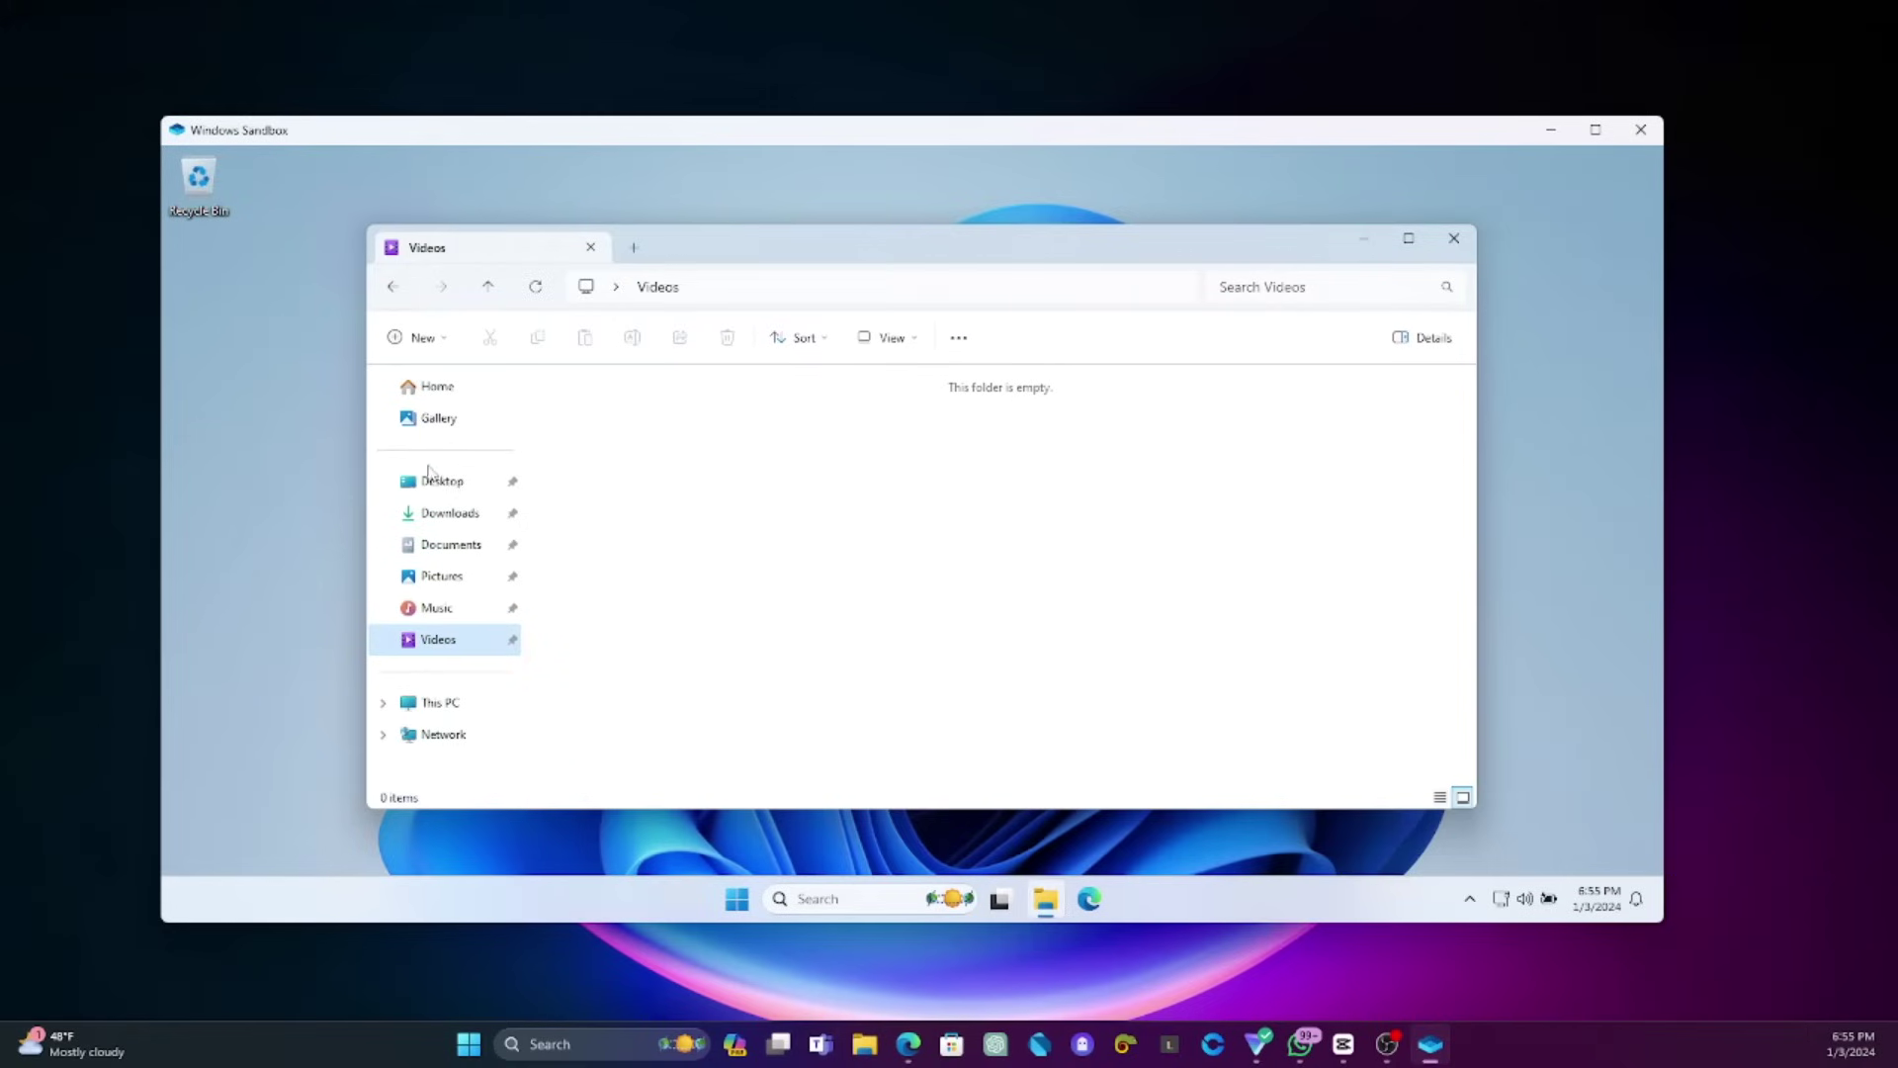
click(434, 480)
click(443, 420)
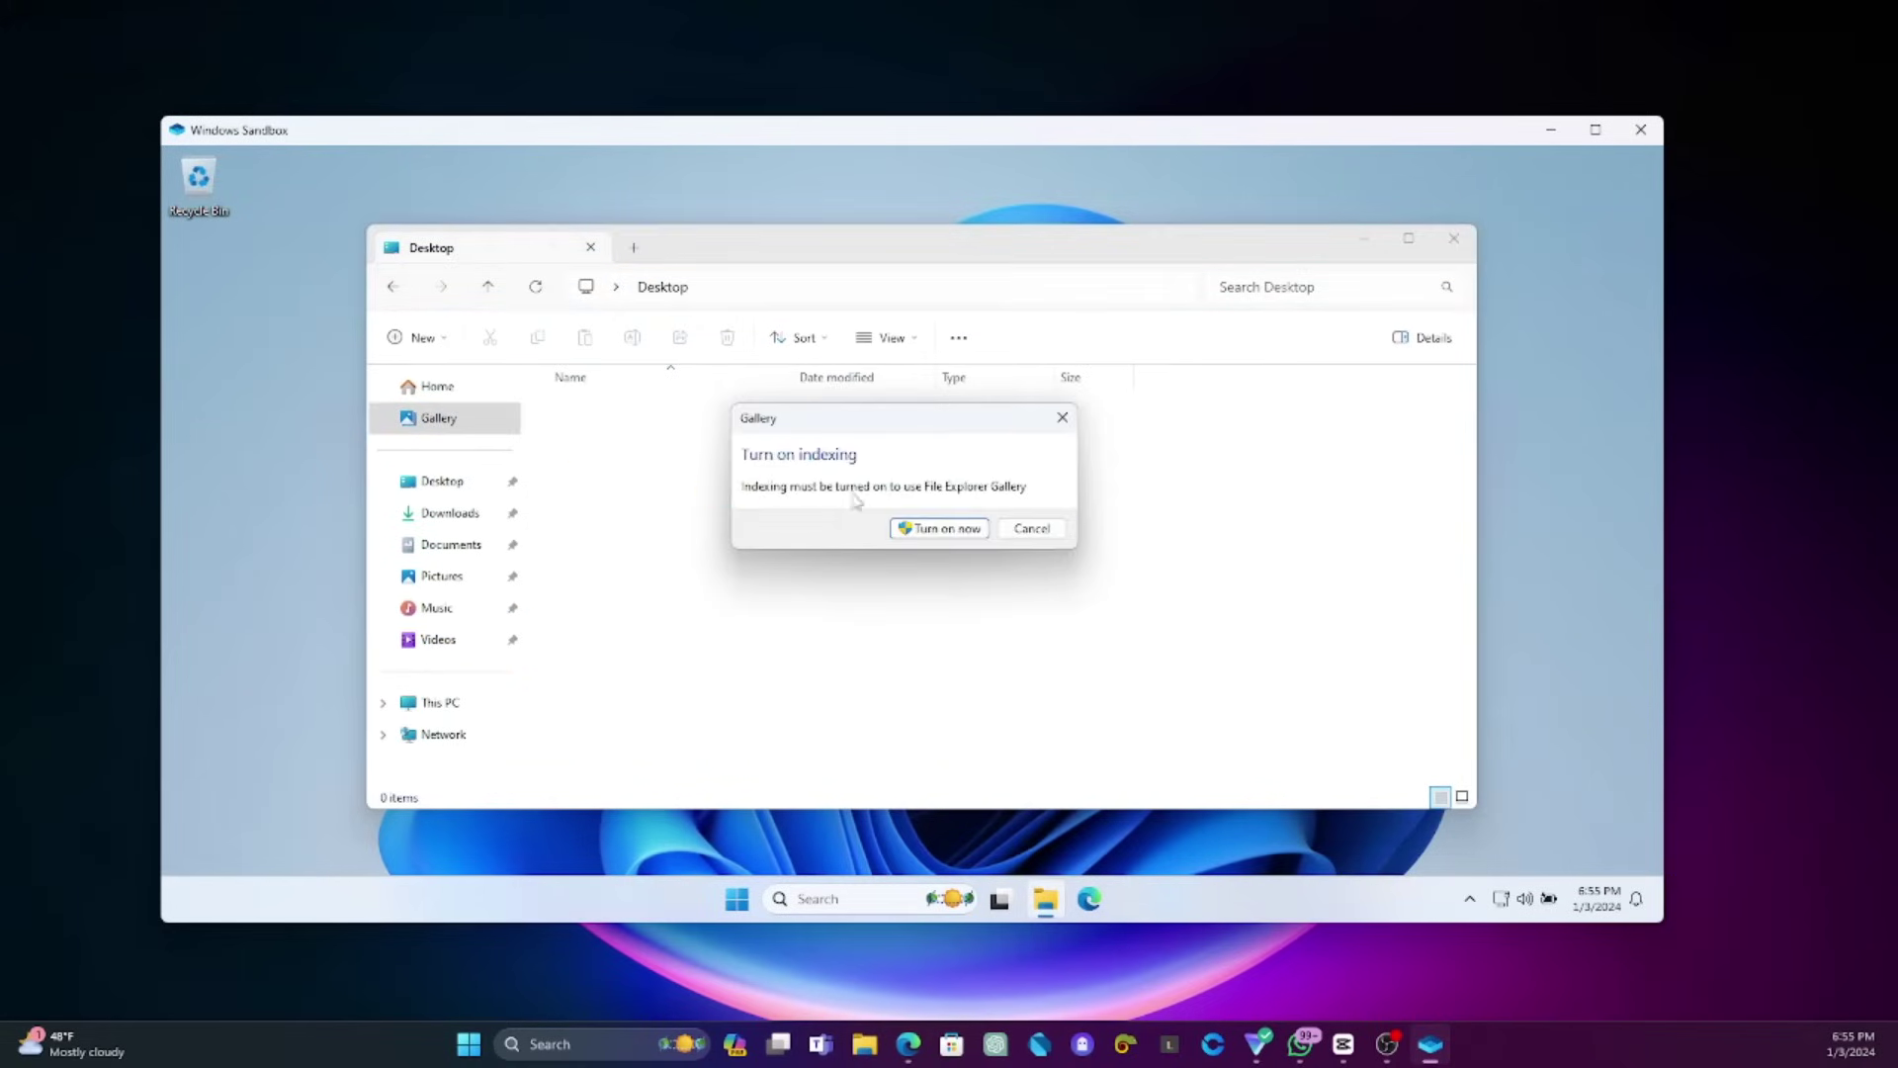
click(1031, 528)
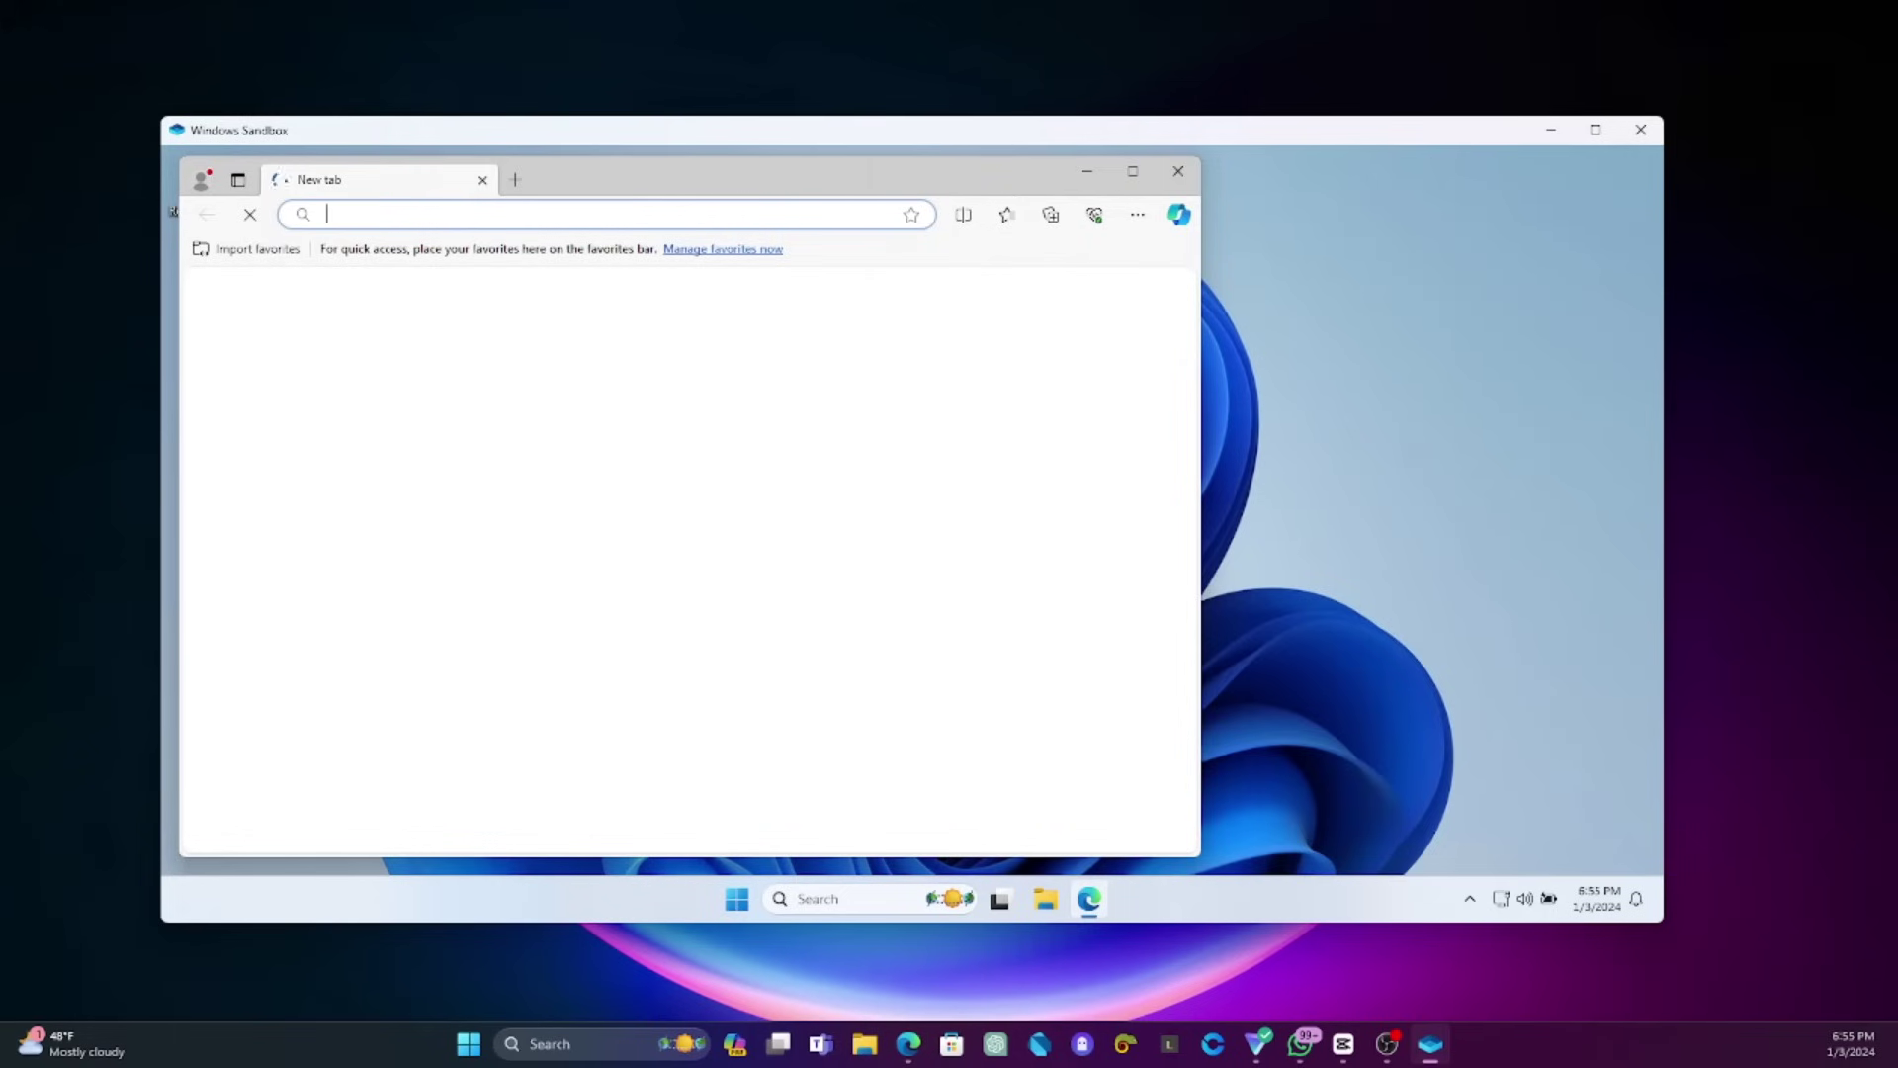
Load google.com in the sandbox's Edge browser and go to the Google sign-in page.
text(google.com)
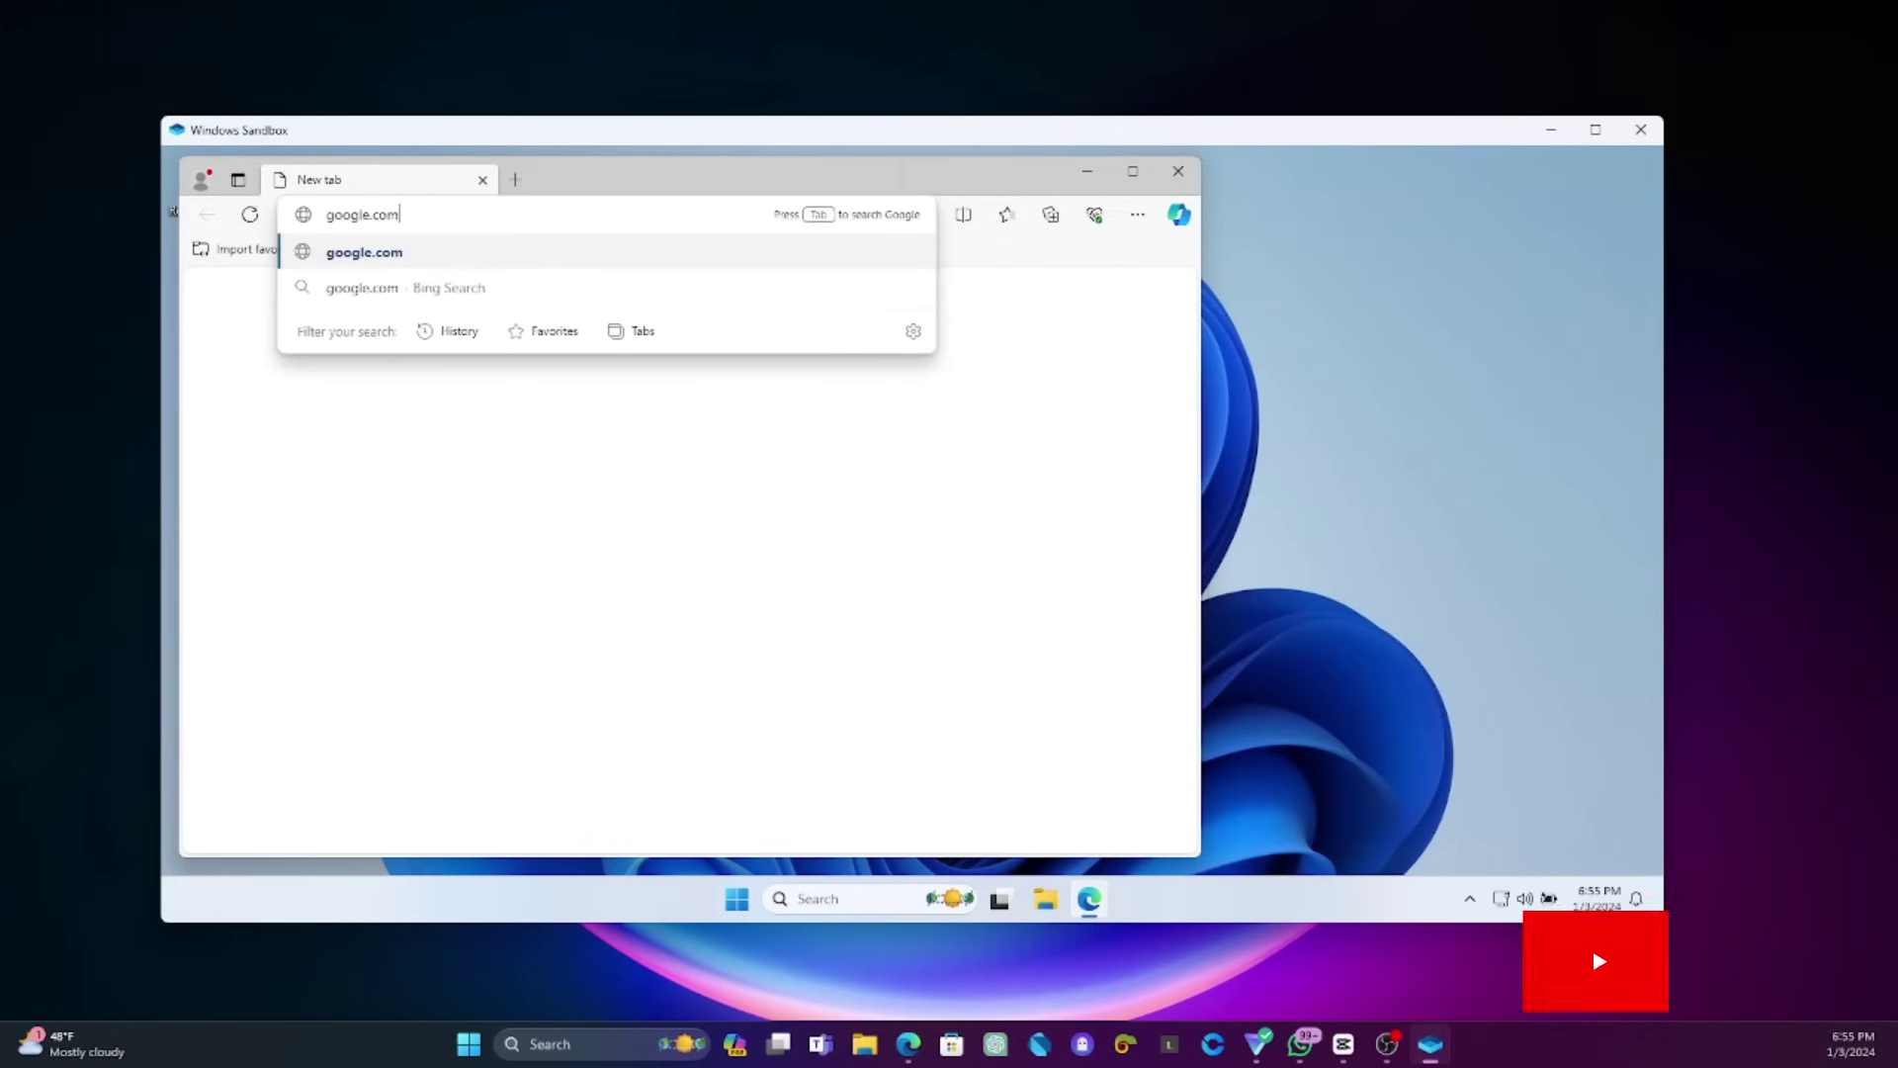
key(Return)
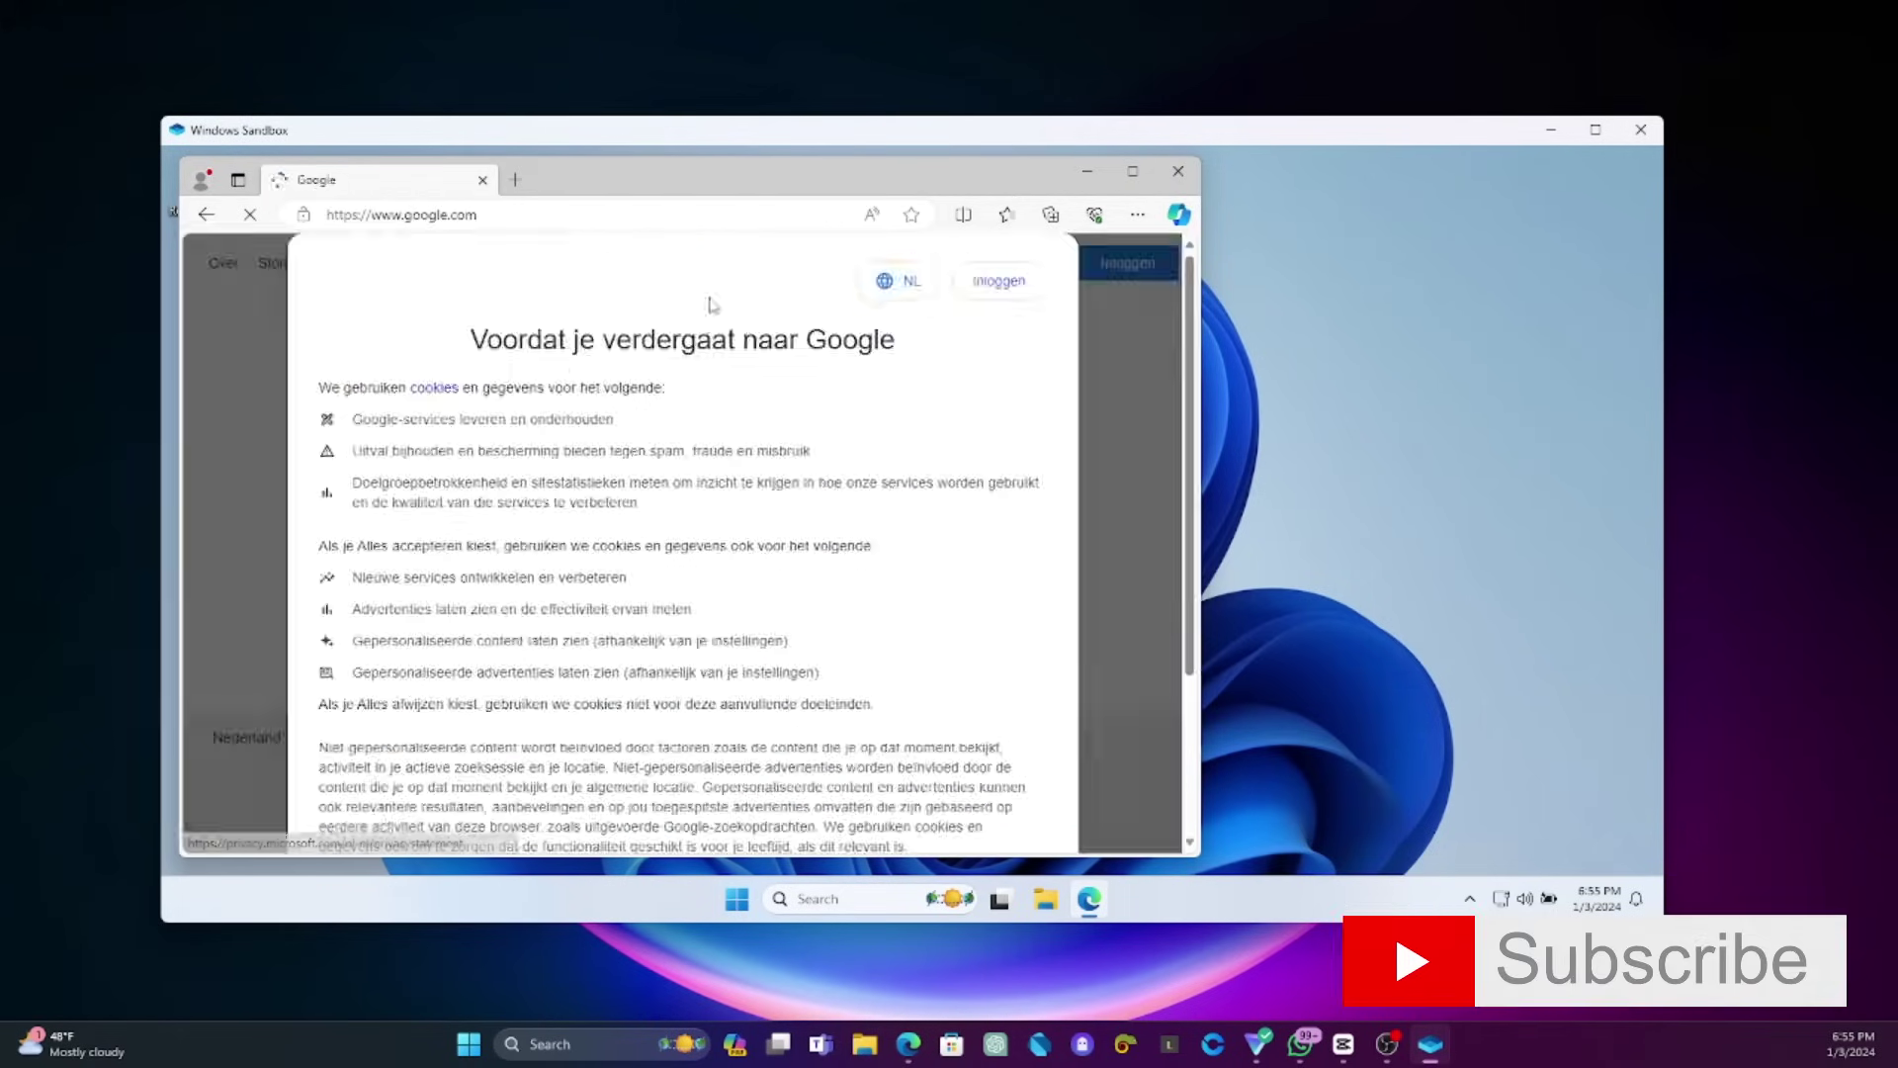
click(1002, 296)
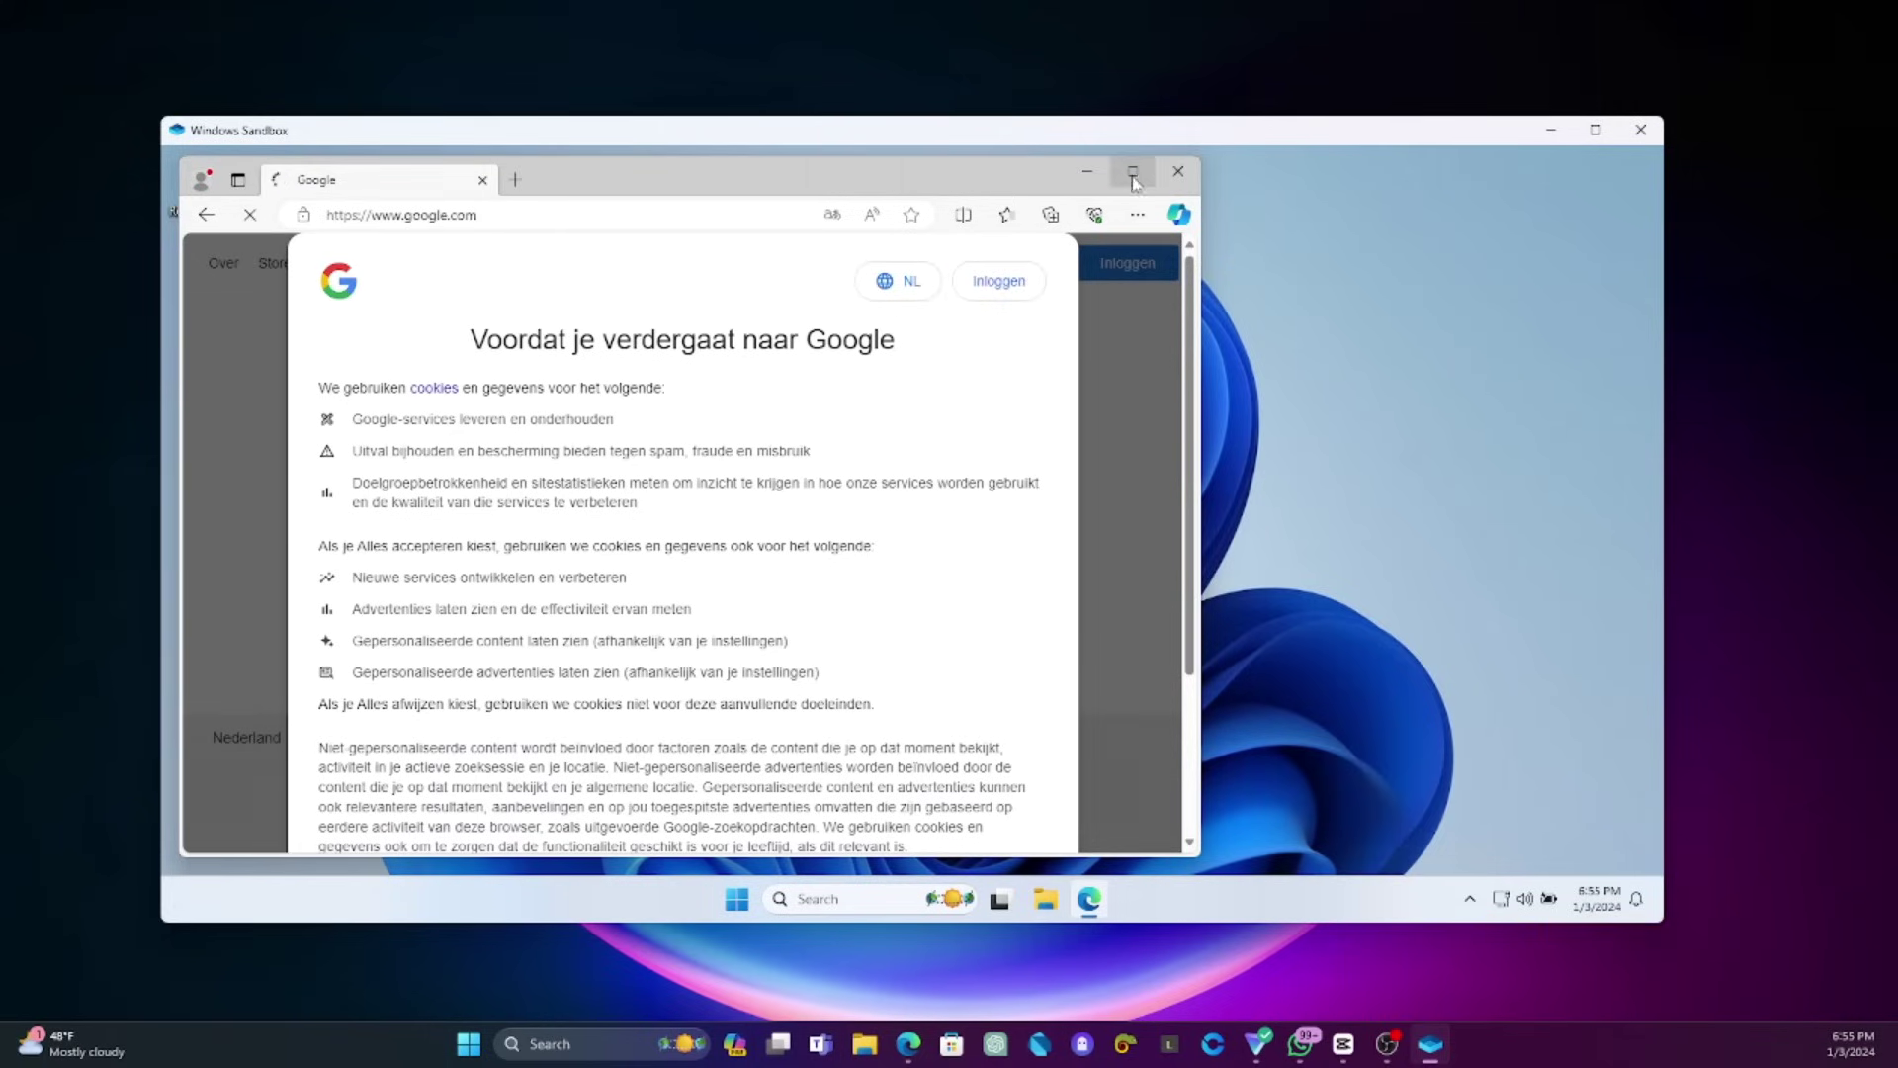
Make Windows Sandbox full screen and move the browser window to the middle of its desktop.
click(1594, 130)
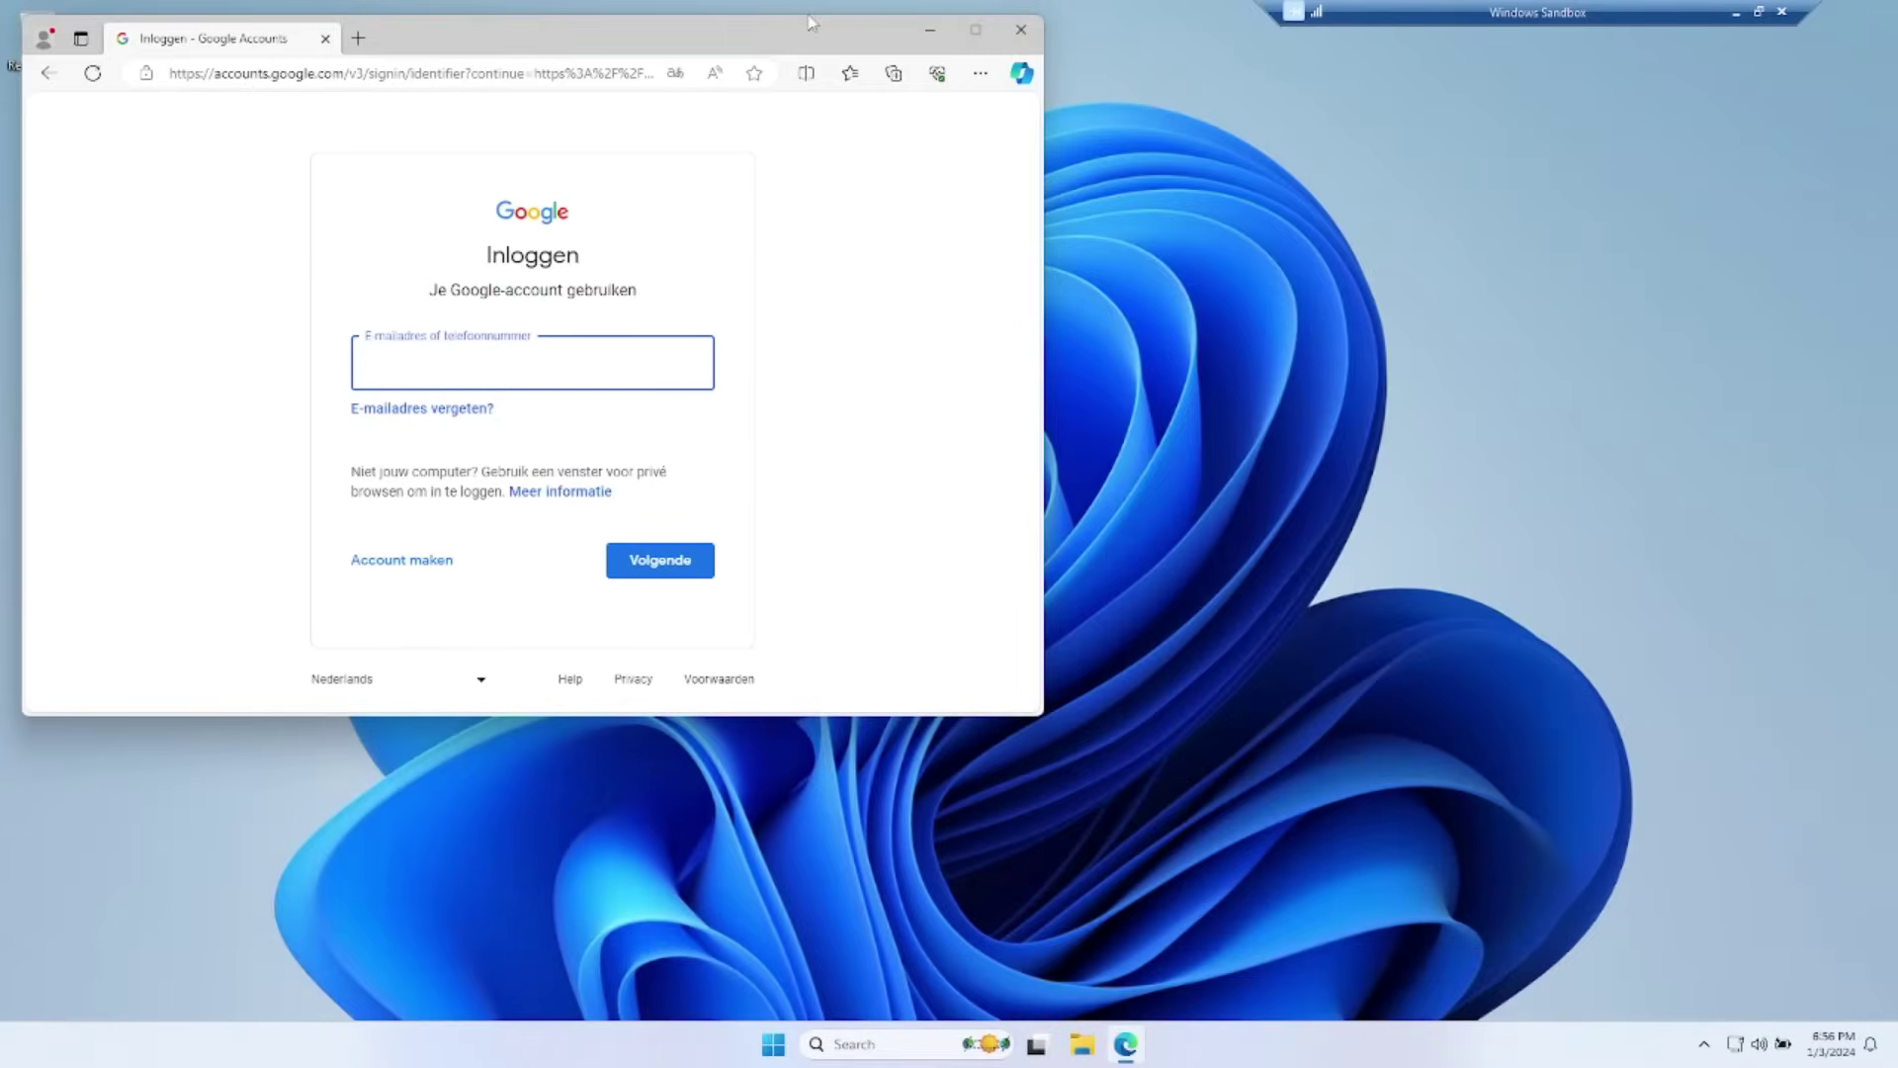
drag(801, 34, 1235, 140)
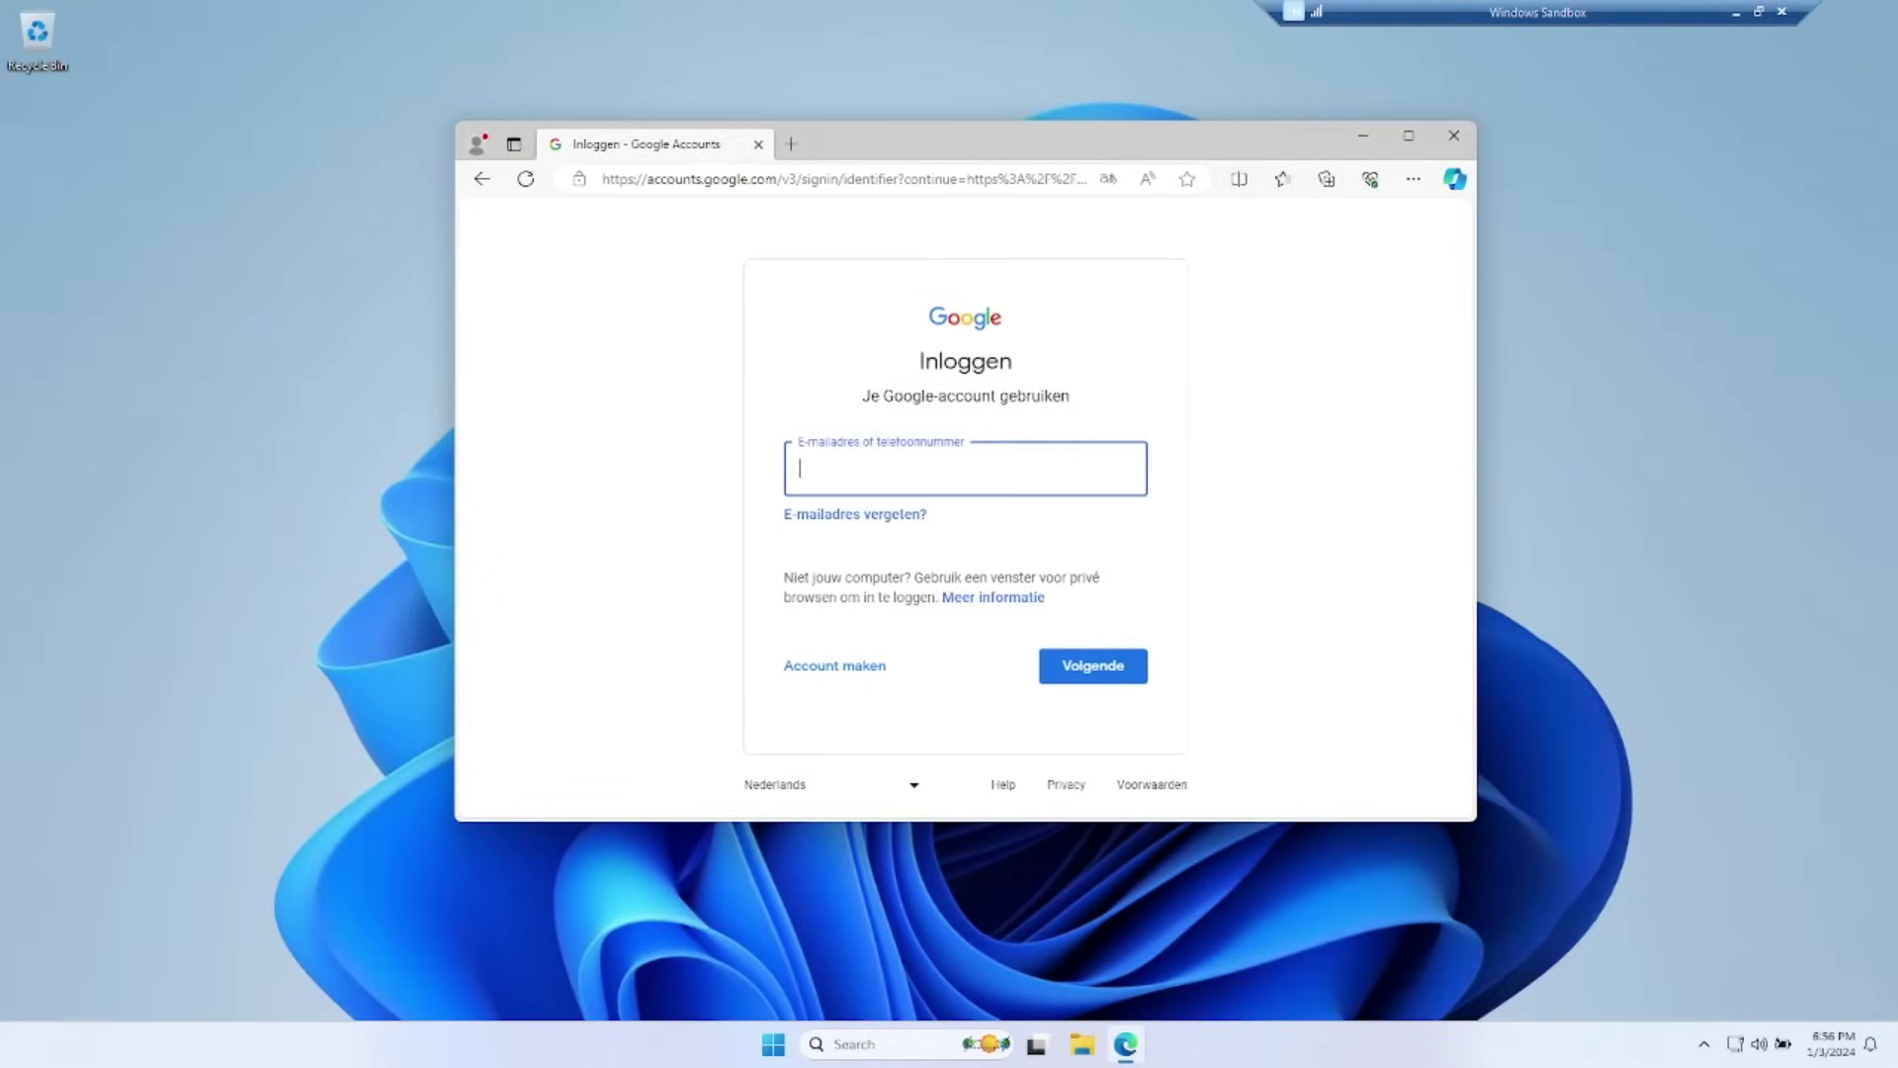
mouse_move(966, 161)
mouse_down()
mouse_move(900, 202)
mouse_move(1002, 265)
mouse_move(956, 156)
mouse_move(973, 158)
mouse_up()
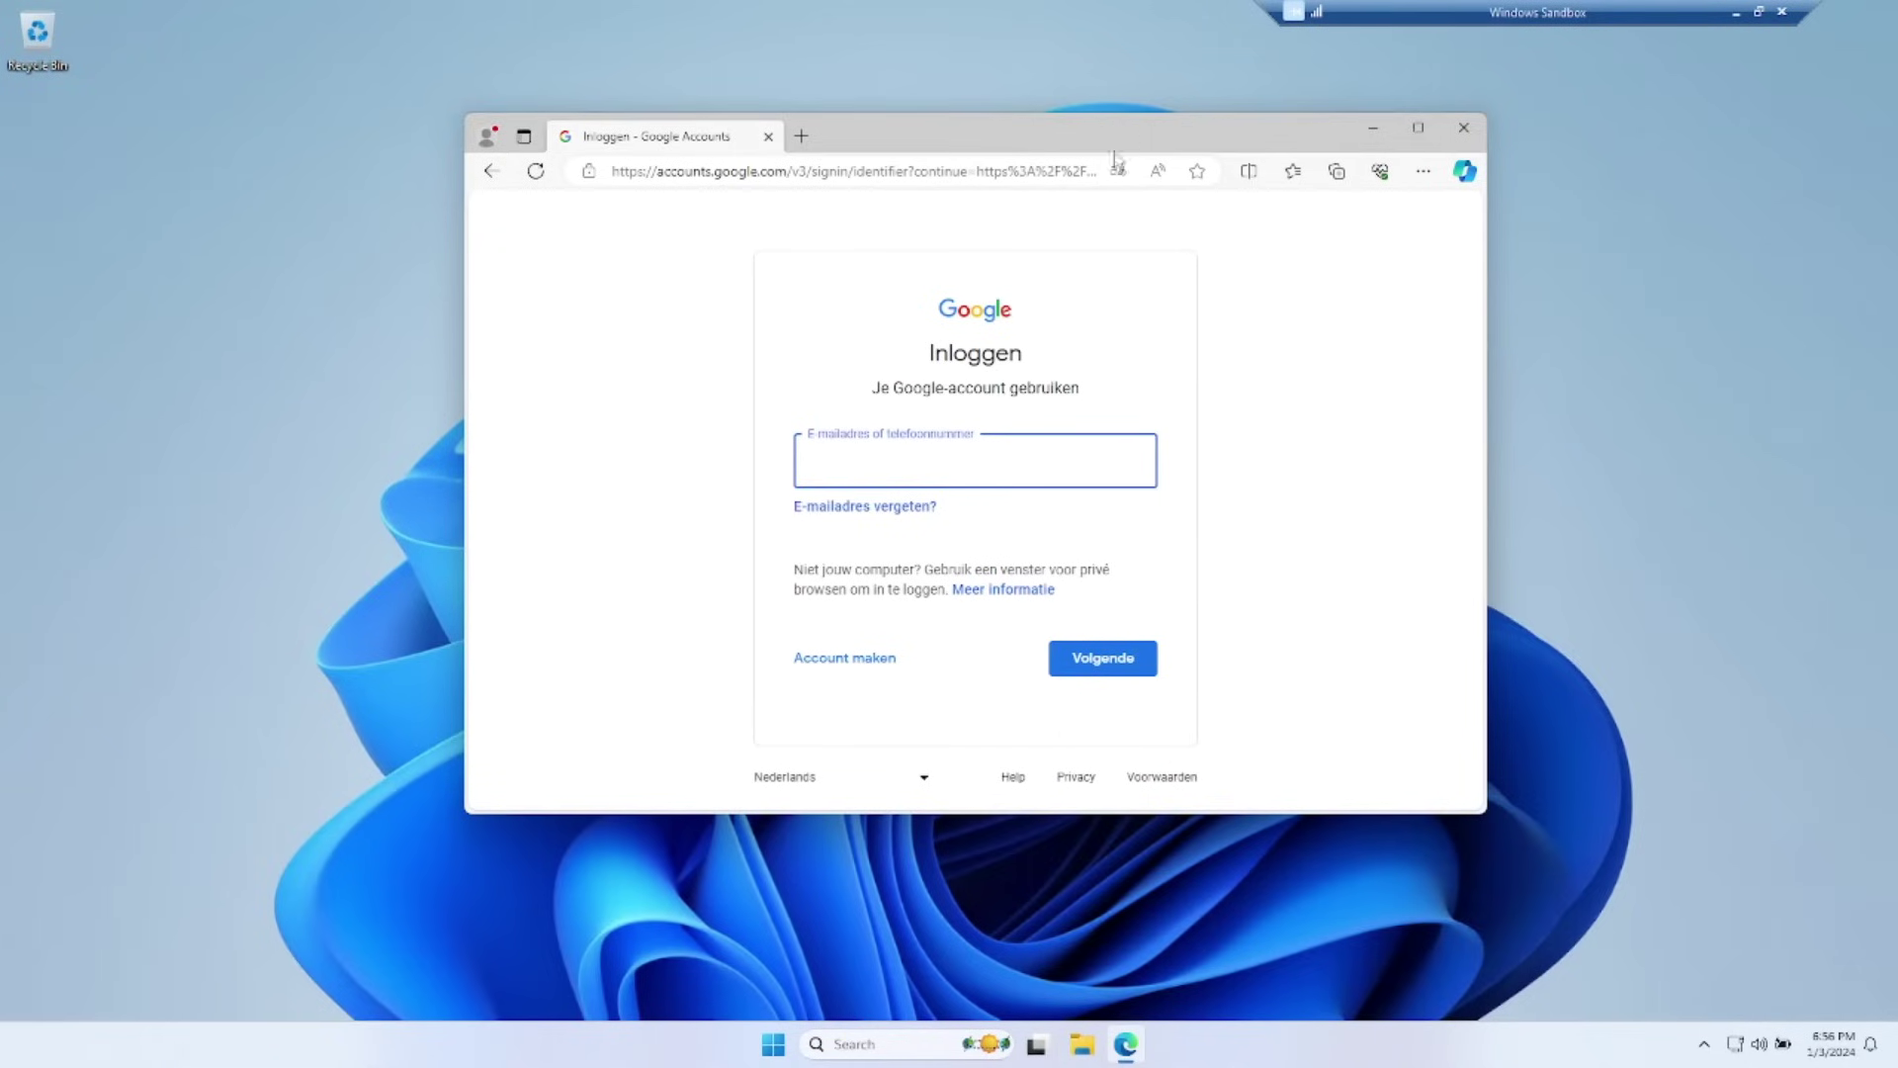
drag(1120, 130, 1066, 170)
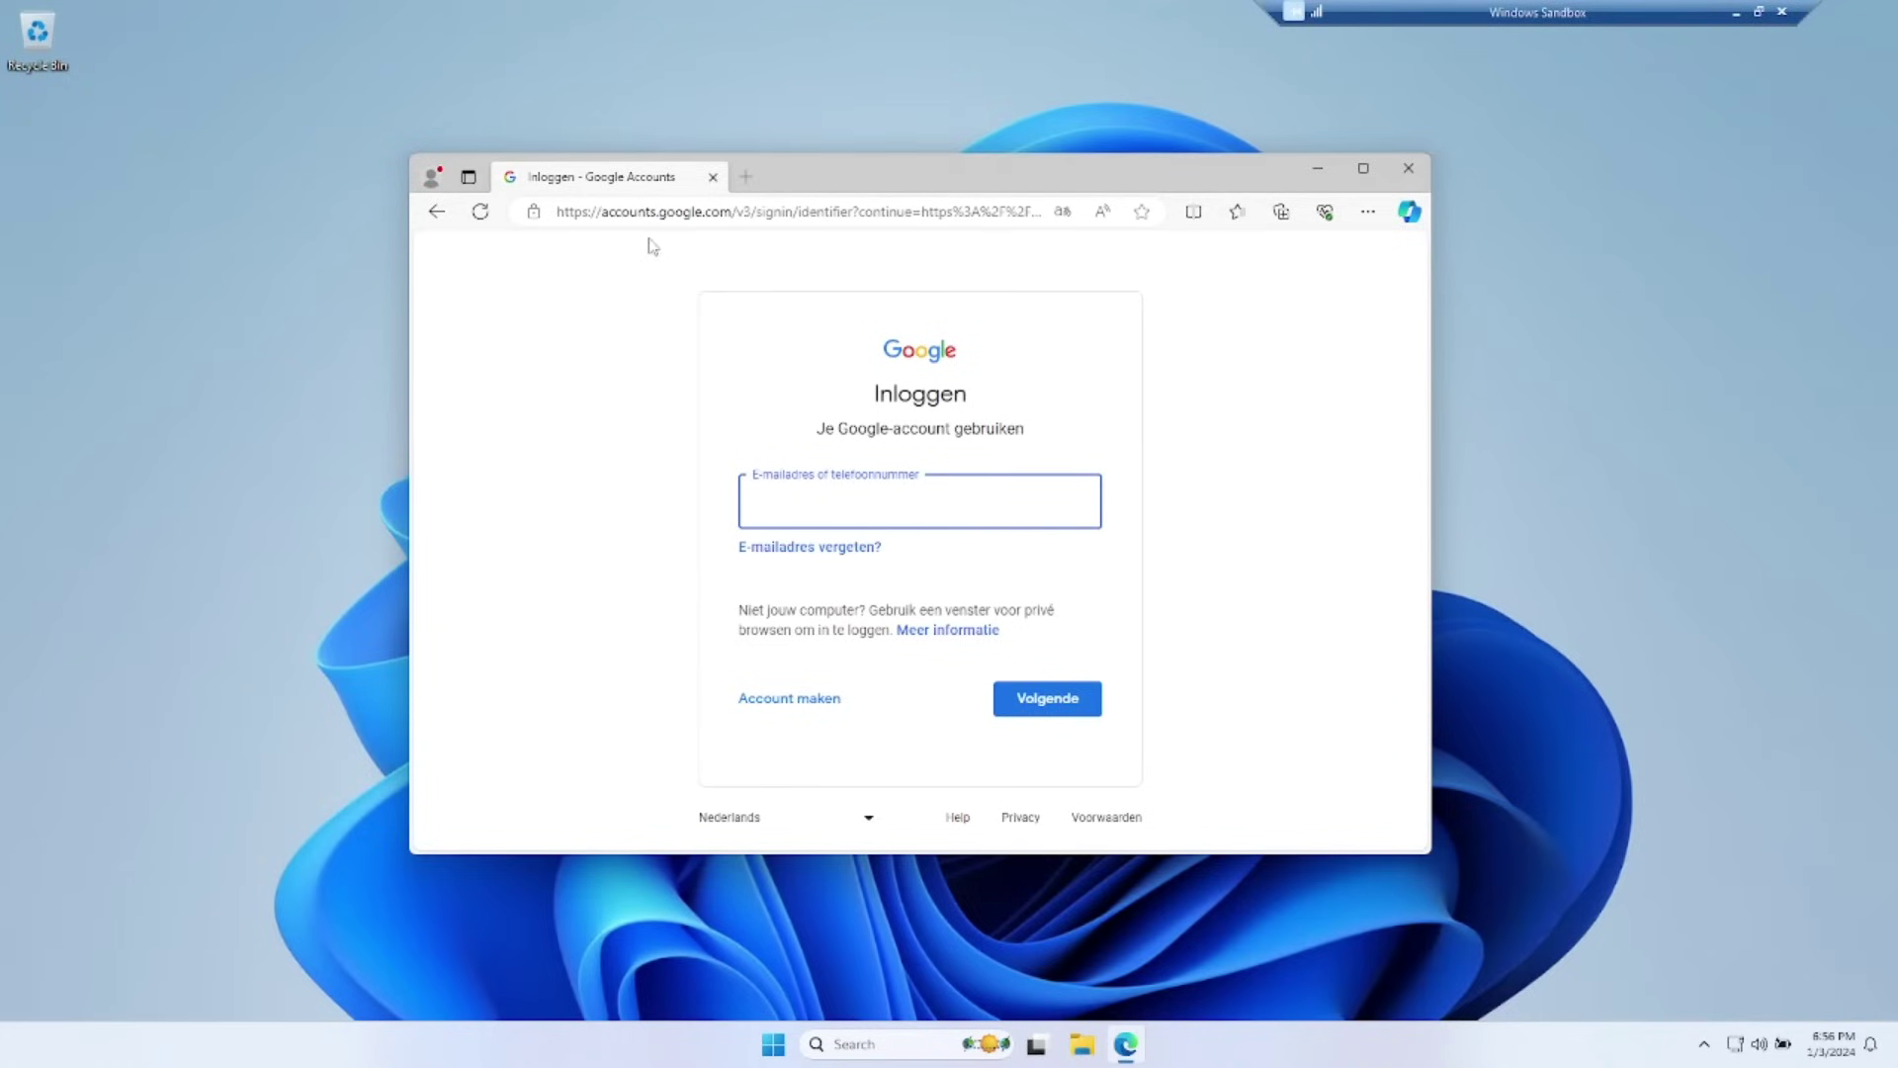
Close the sandbox's Edge browser and return Windows Sandbox from full screen to a regular window.
click(1408, 169)
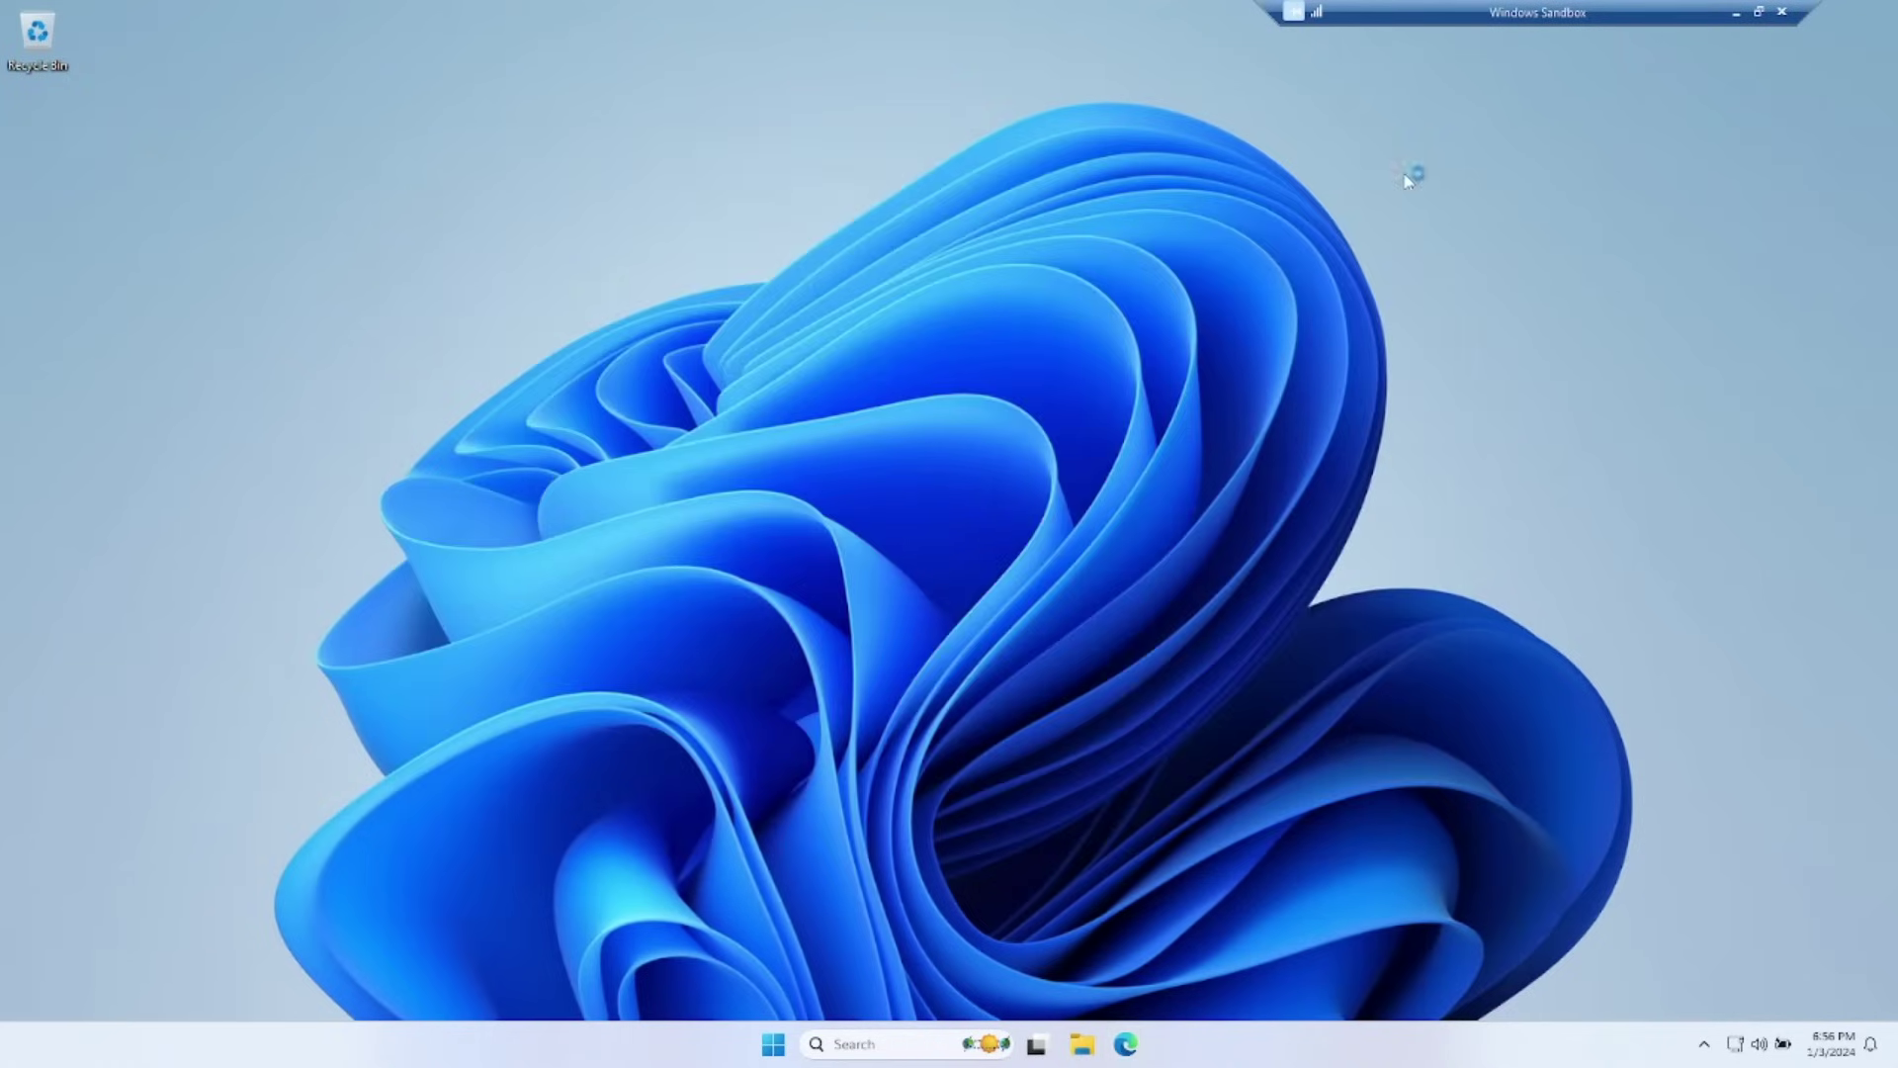
click(1758, 12)
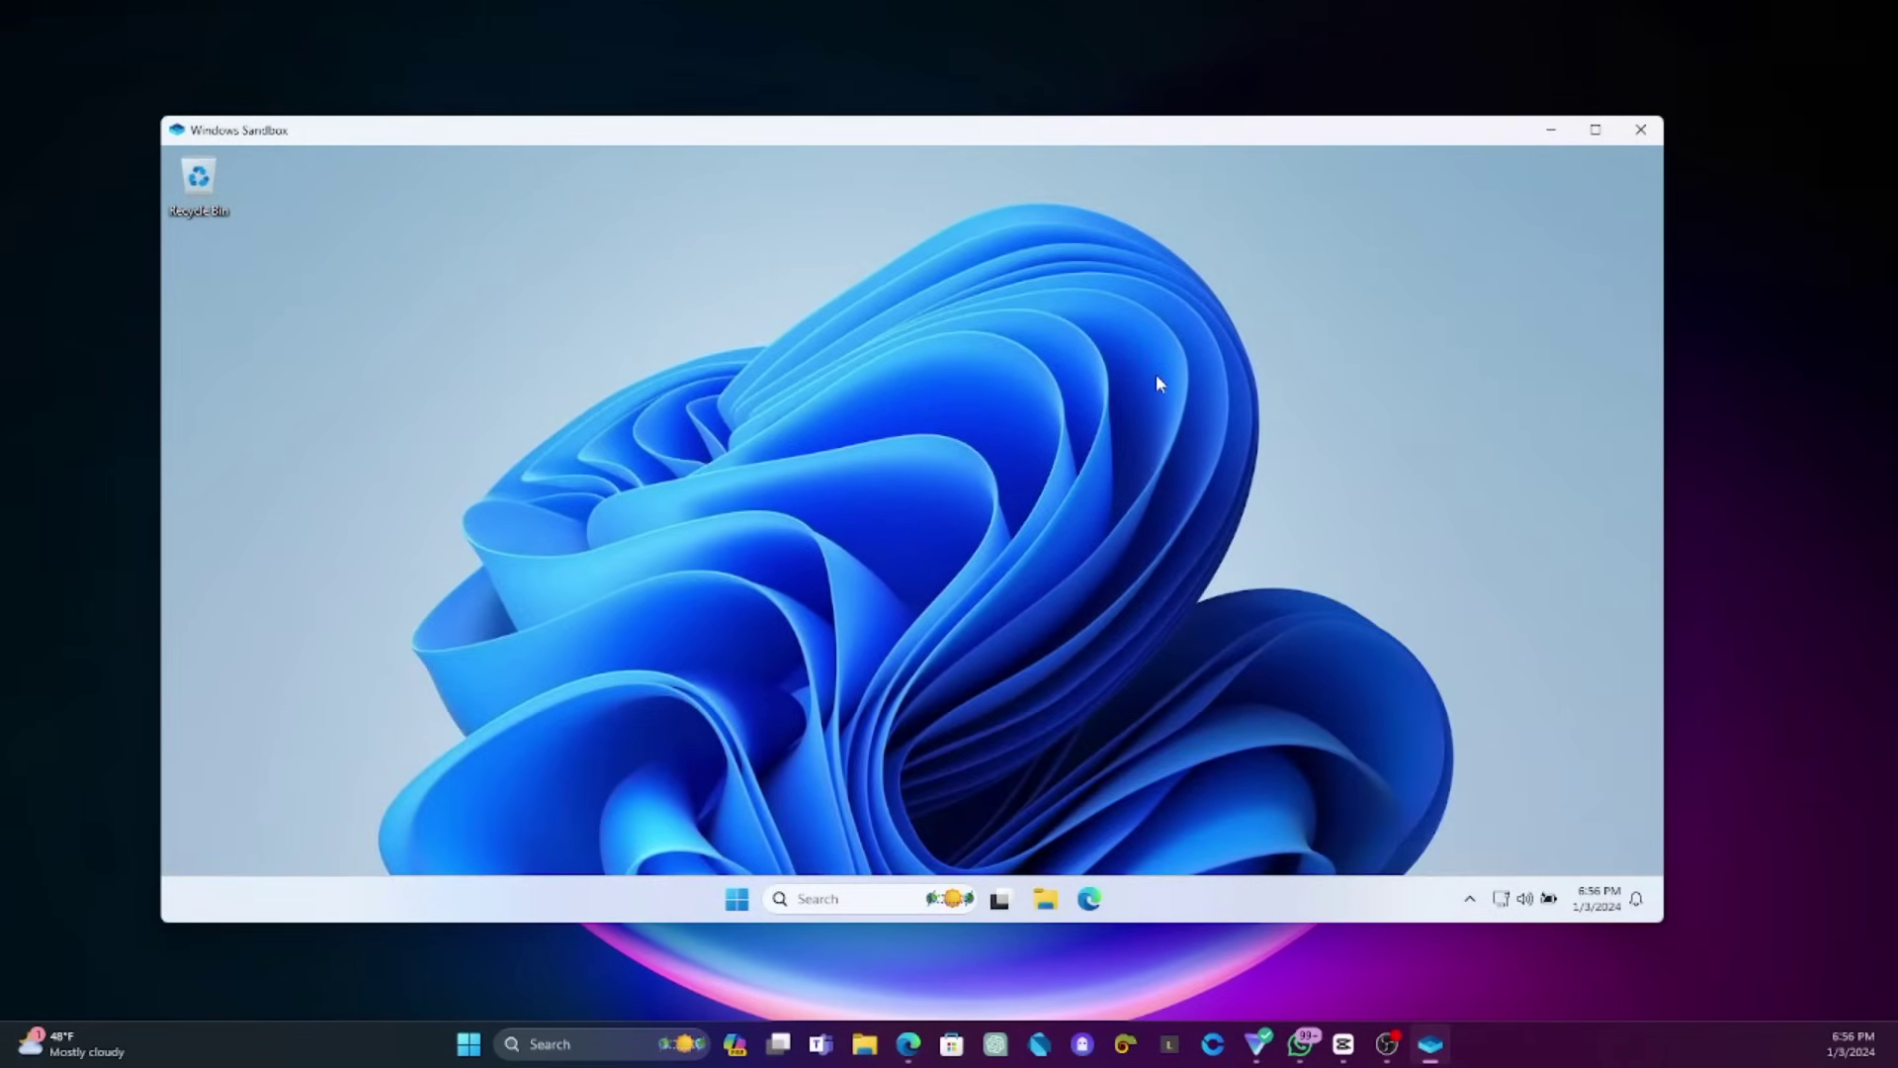
Examine the Windows Sandbox closing confirmation without accepting it, and view the sandbox's Start menu and virtual desktop overview.
click(1641, 129)
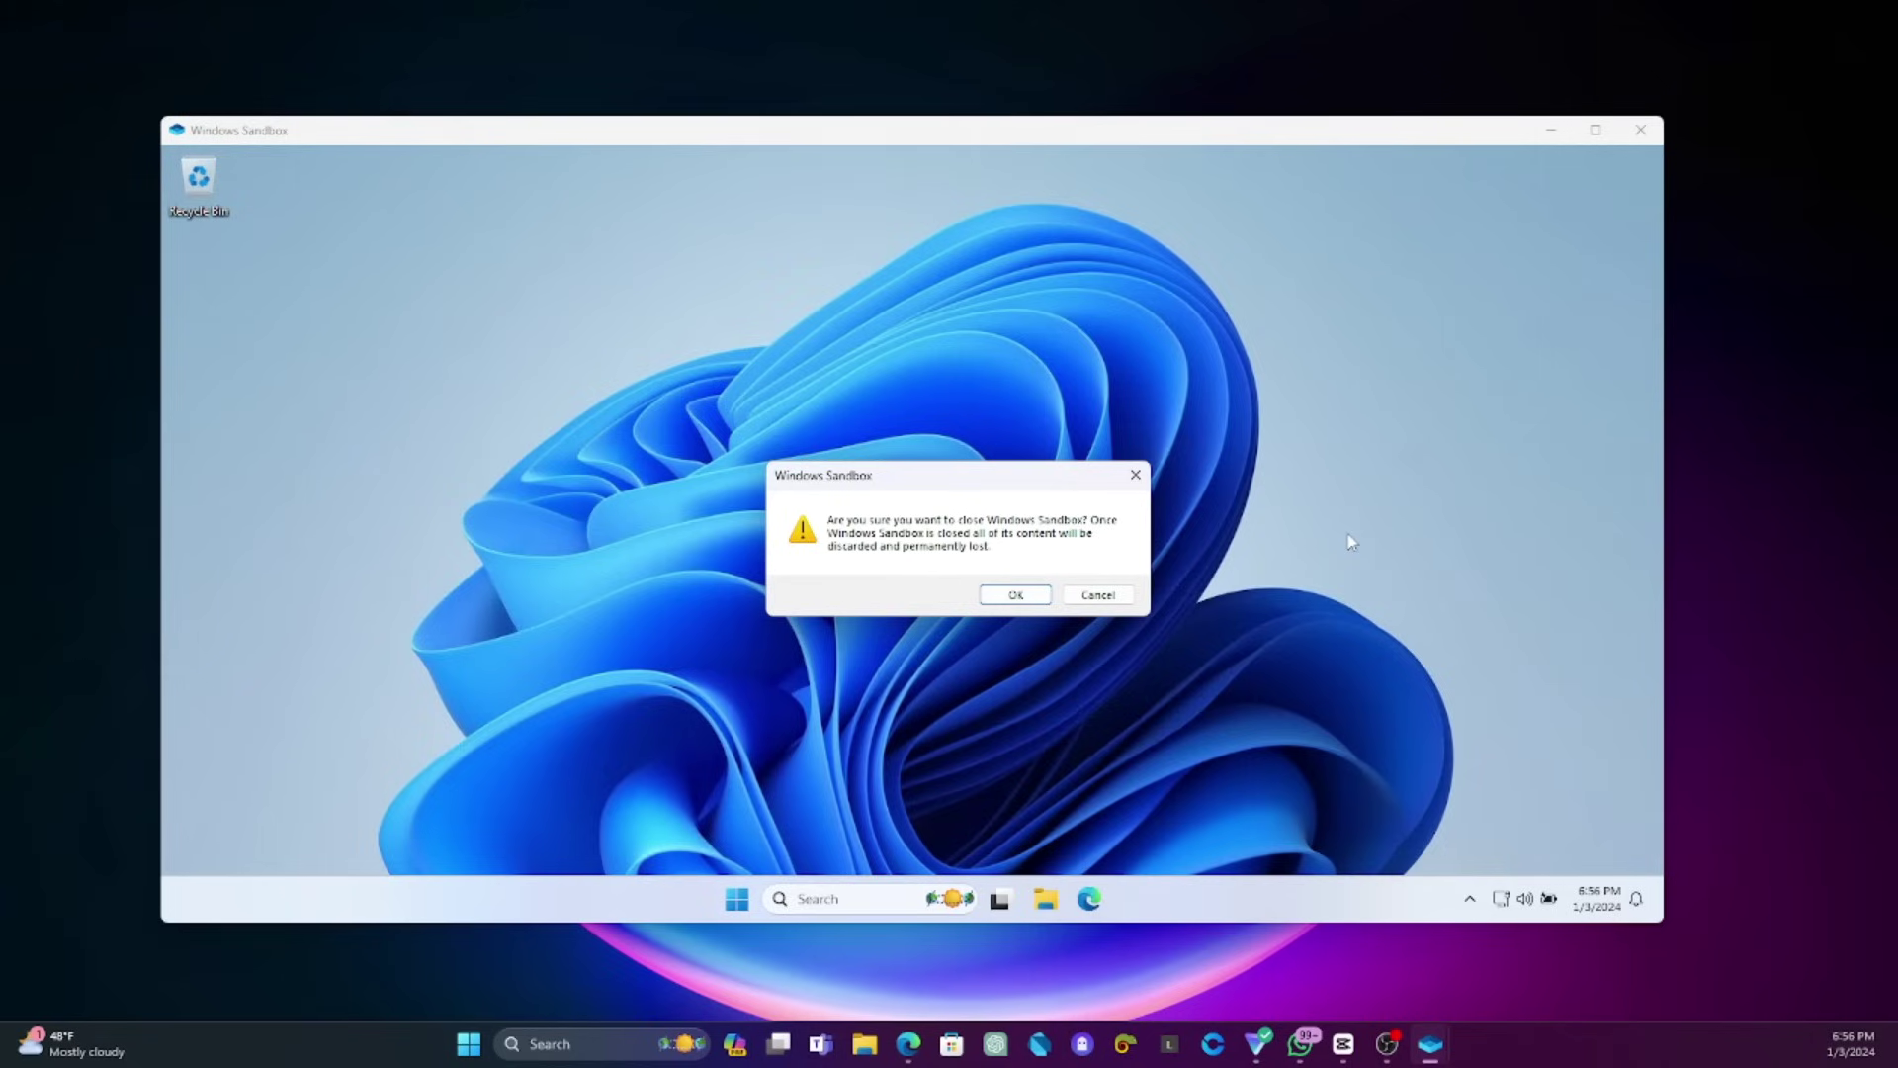
click(1130, 594)
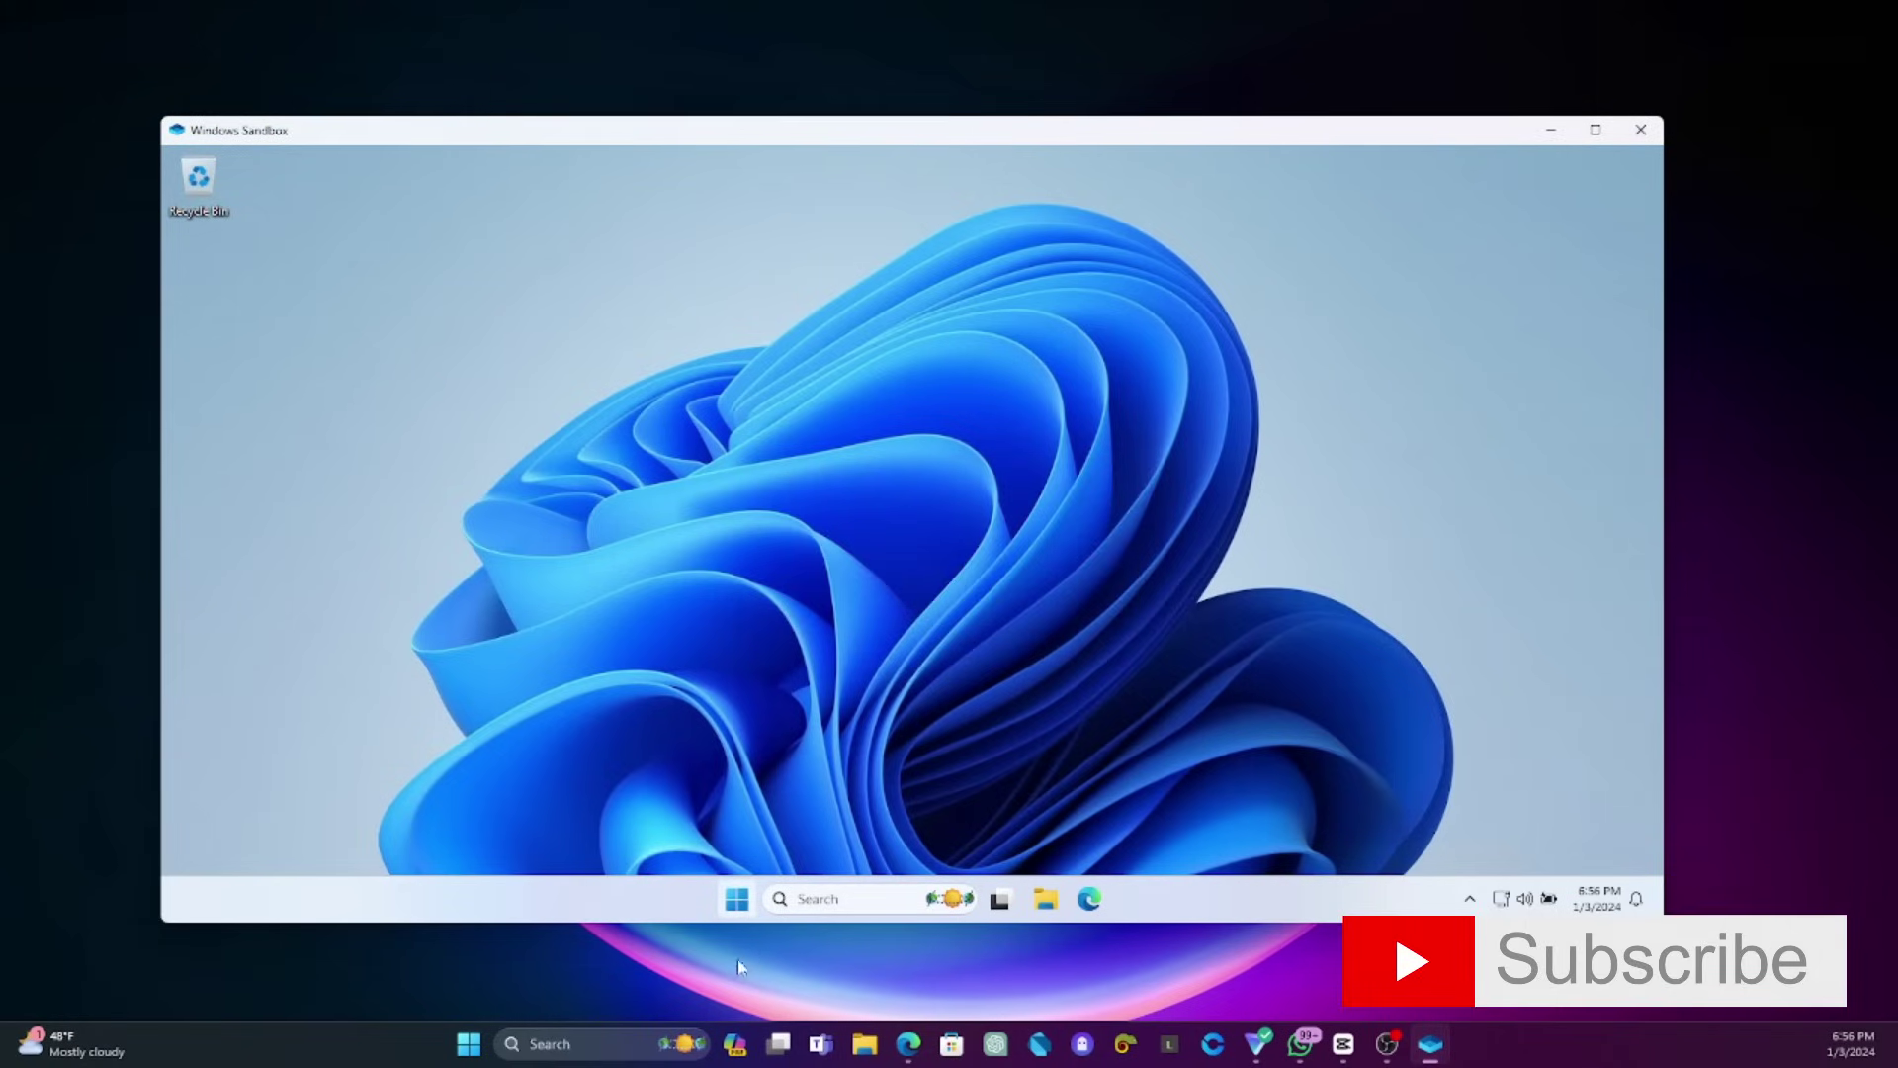
click(738, 900)
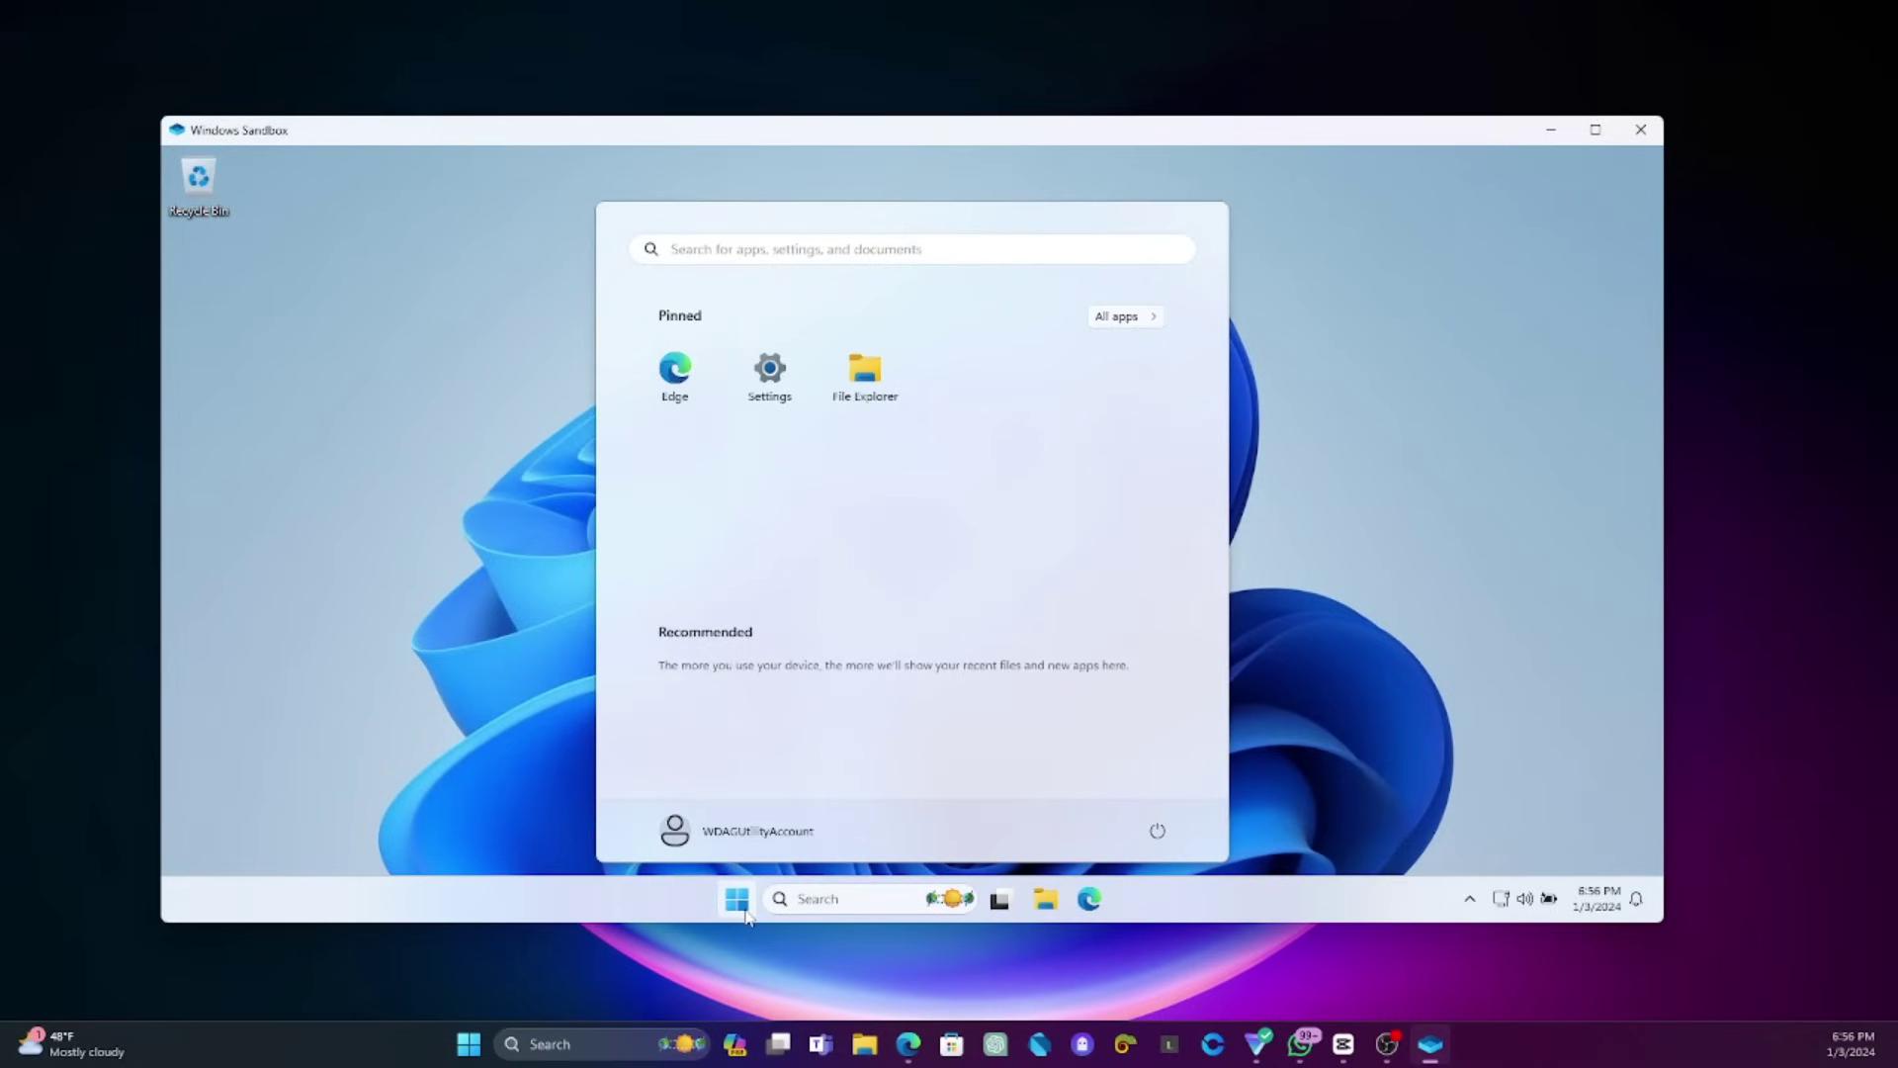
click(738, 900)
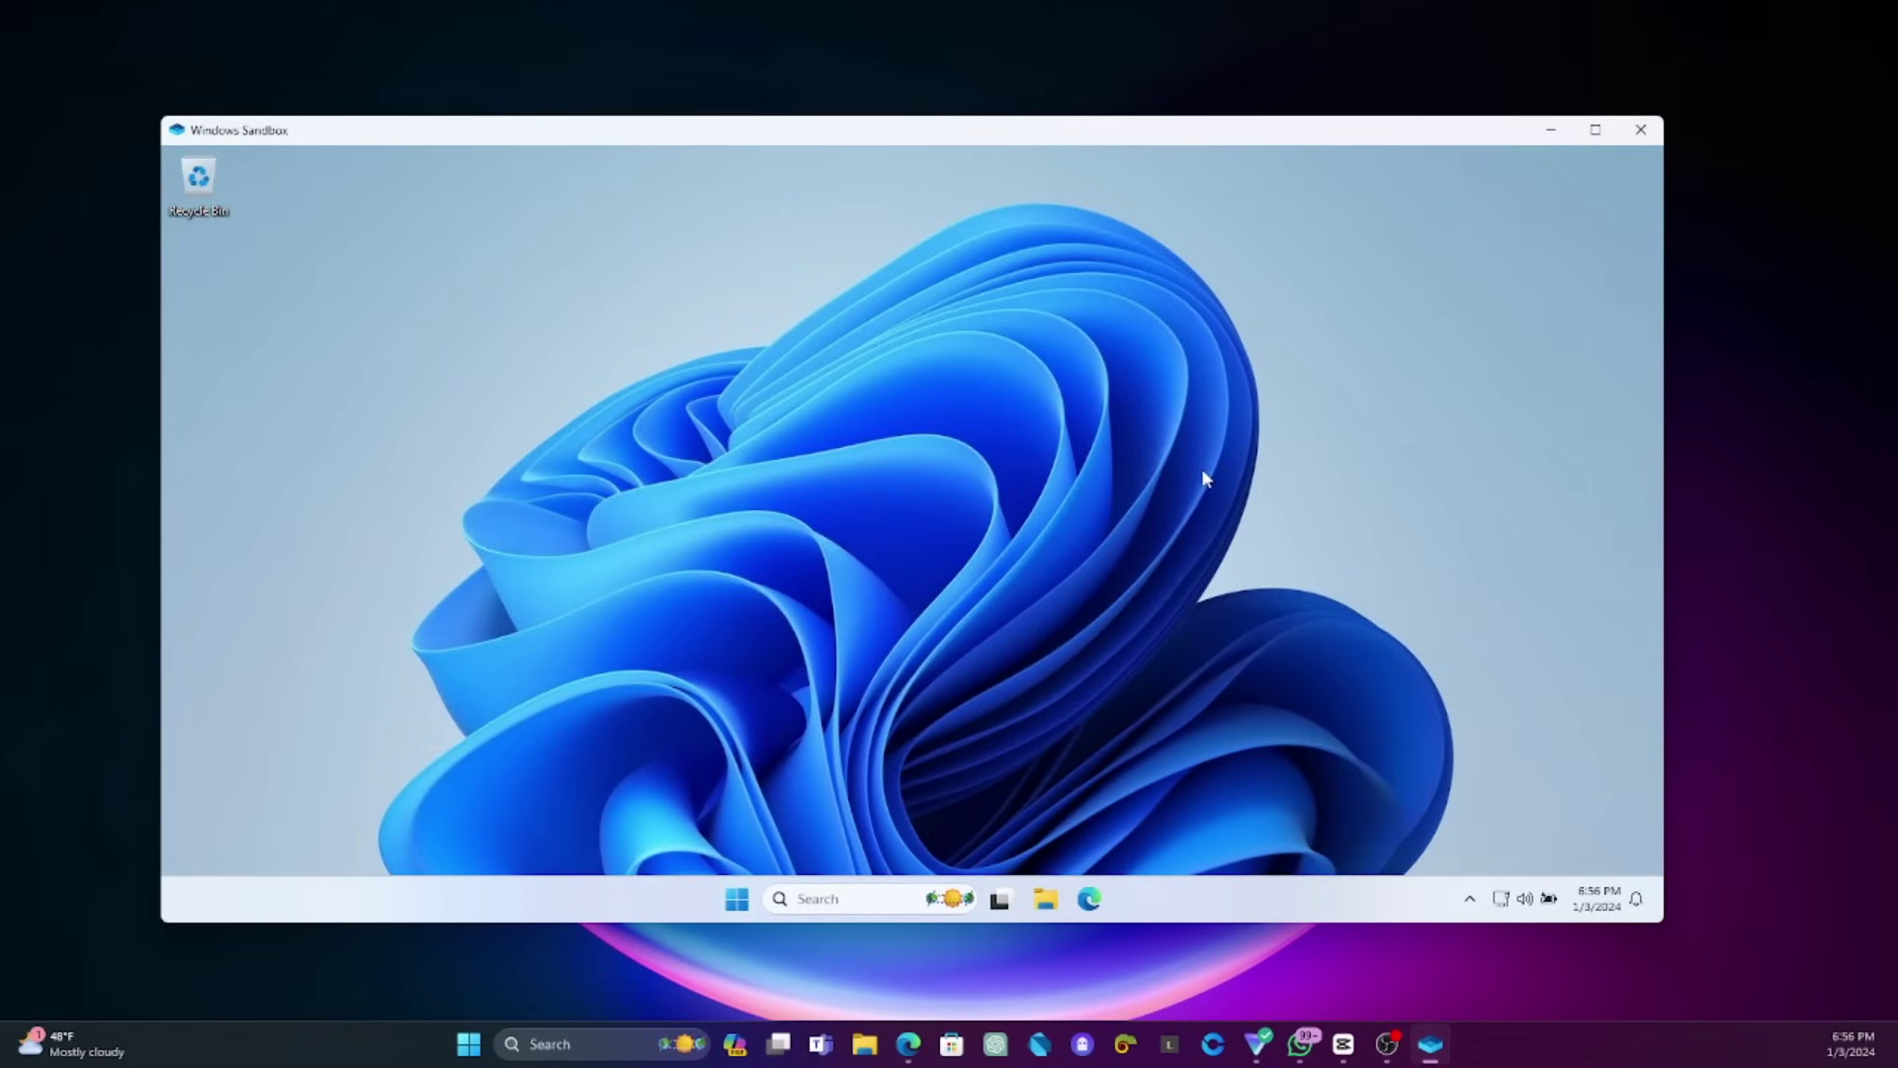
click(1000, 900)
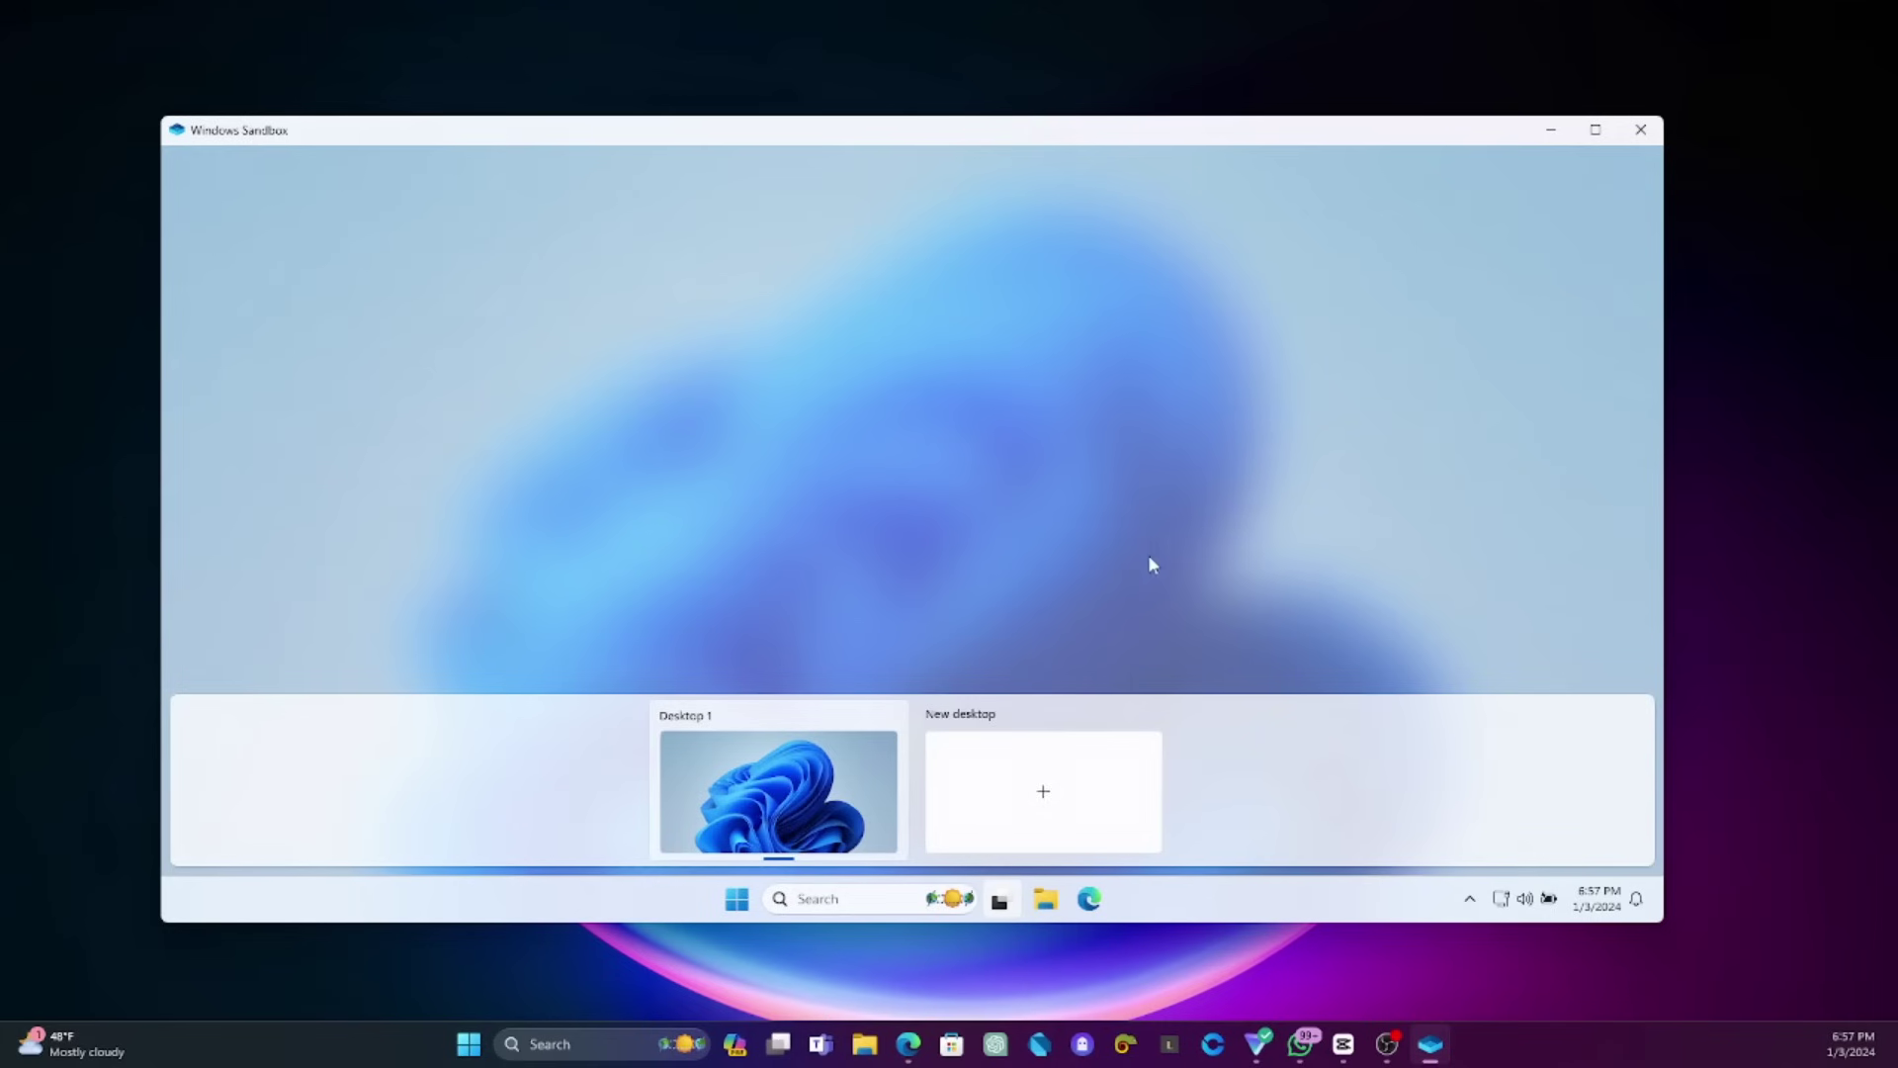
click(1049, 586)
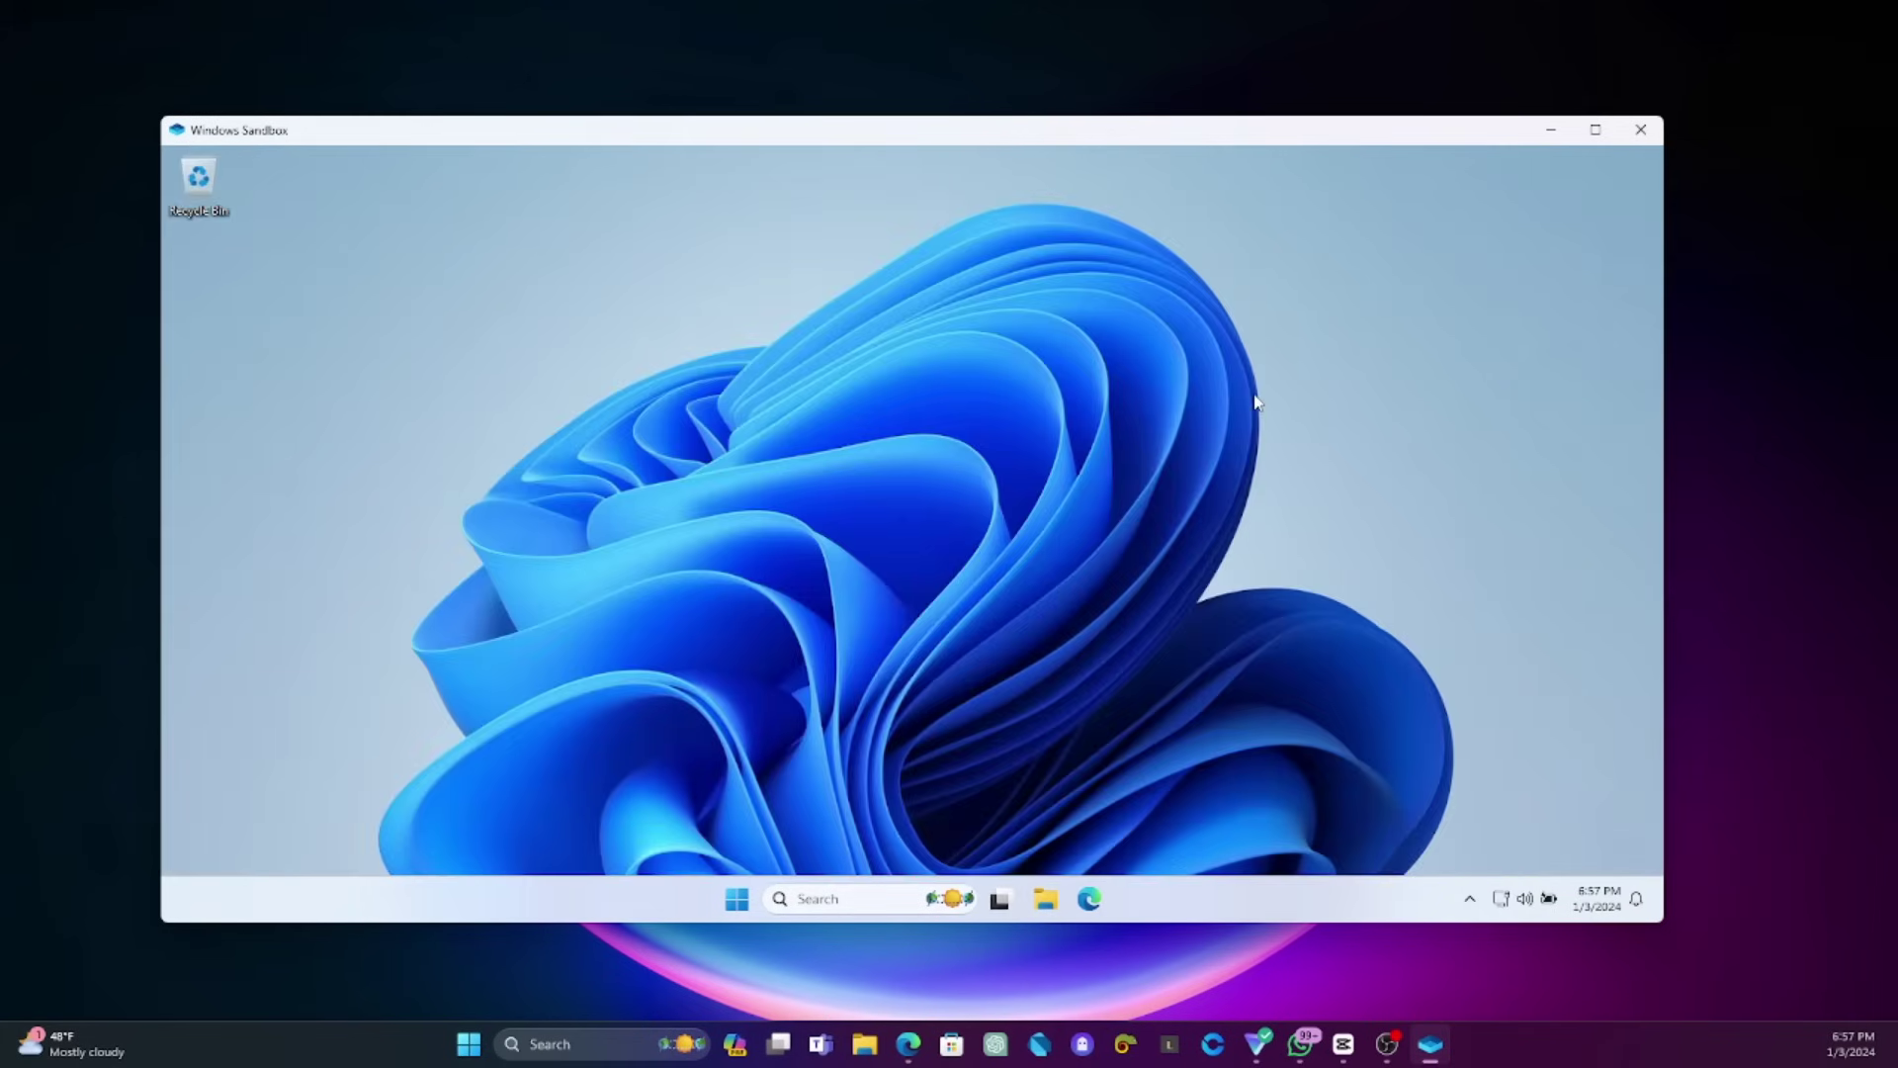
Close Windows Sandbox and confirm discarding all of its content.
click(1640, 133)
click(1045, 602)
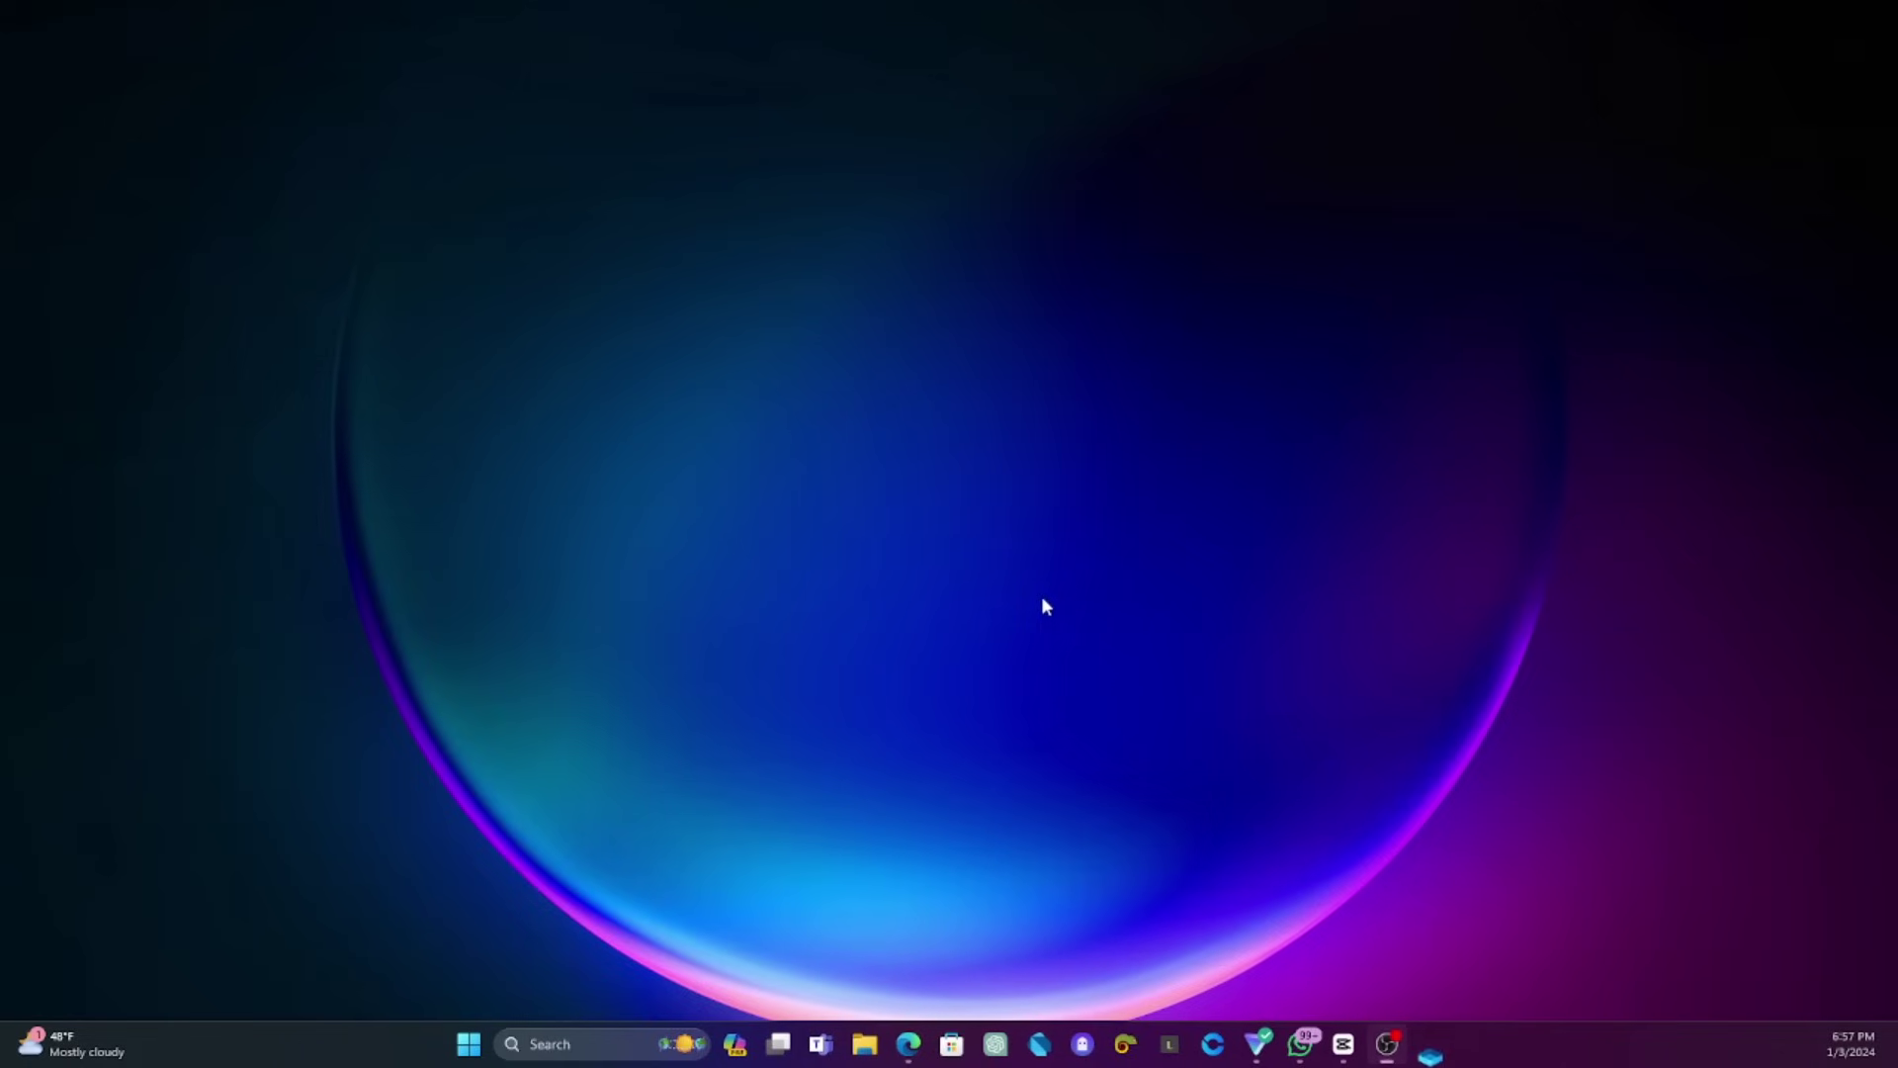